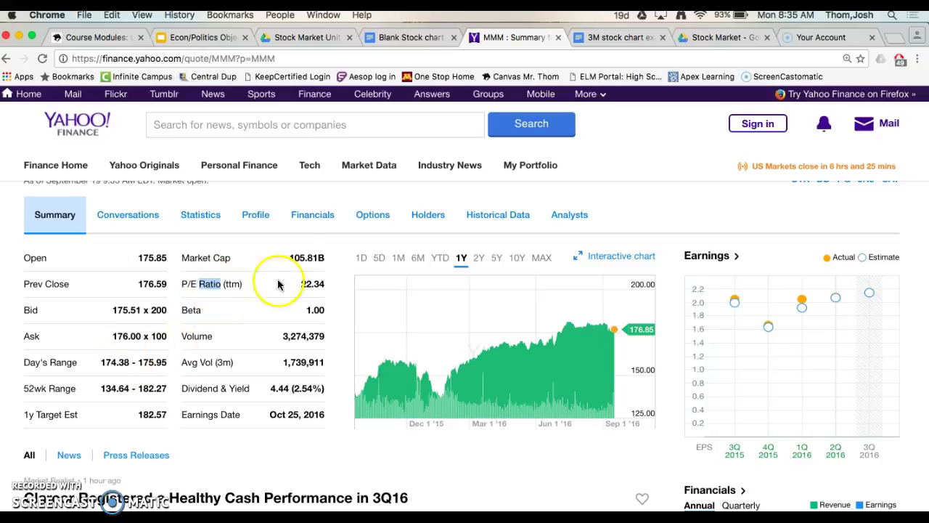
Step: Find the P/E ratio on 3M's Yahoo Finance summary and compare it with the P/E entry in the 3M stock chart document
left_click(311, 280)
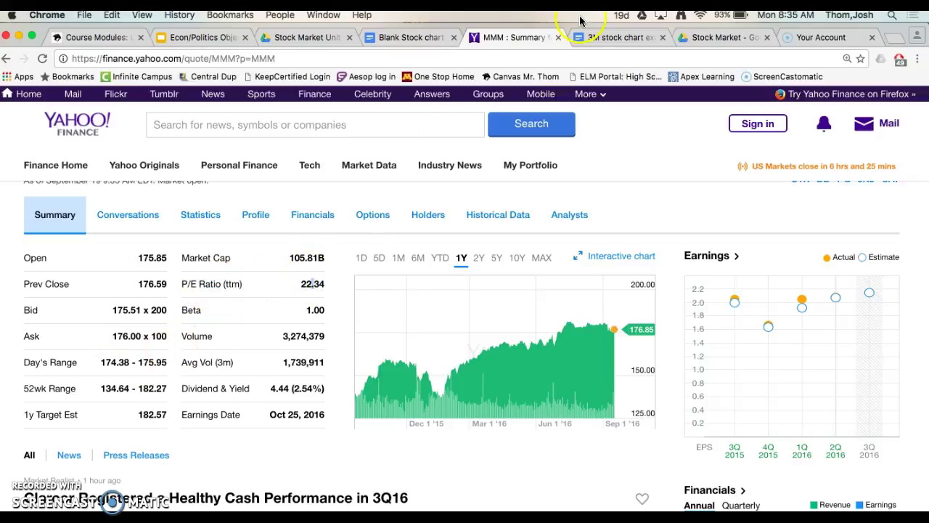
left_click(610, 41)
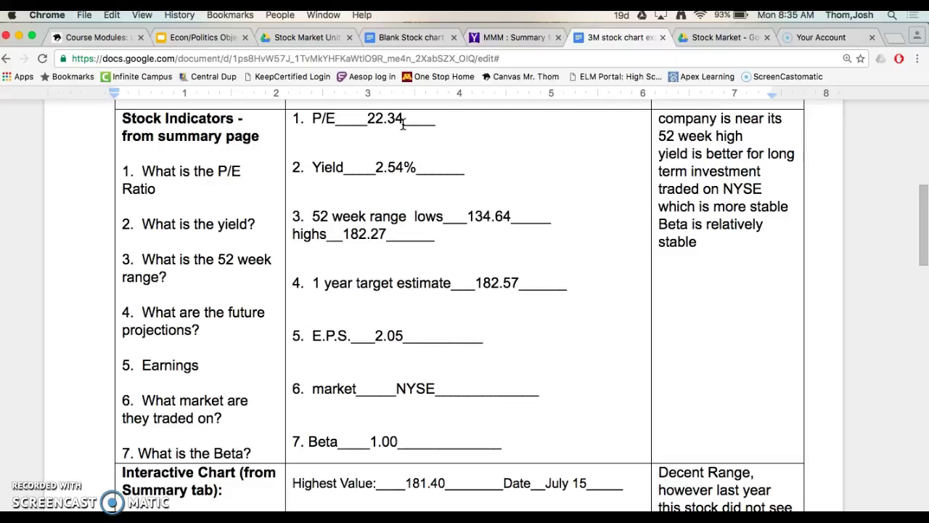
left_click(377, 154)
Step: Locate the yield entry in the 3M stock chart document and highlight the matching Dividend & Yield value on the Yahoo Finance summary
left_click(411, 176)
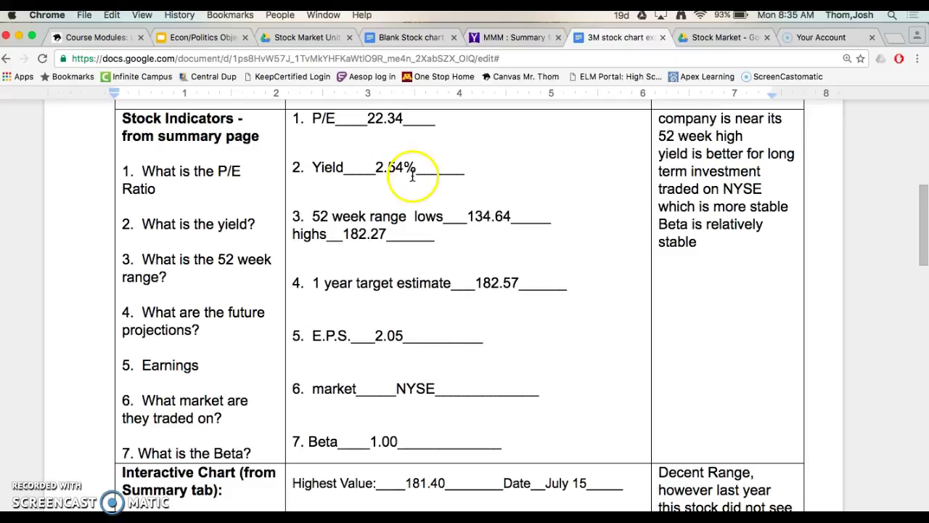
left_click(508, 37)
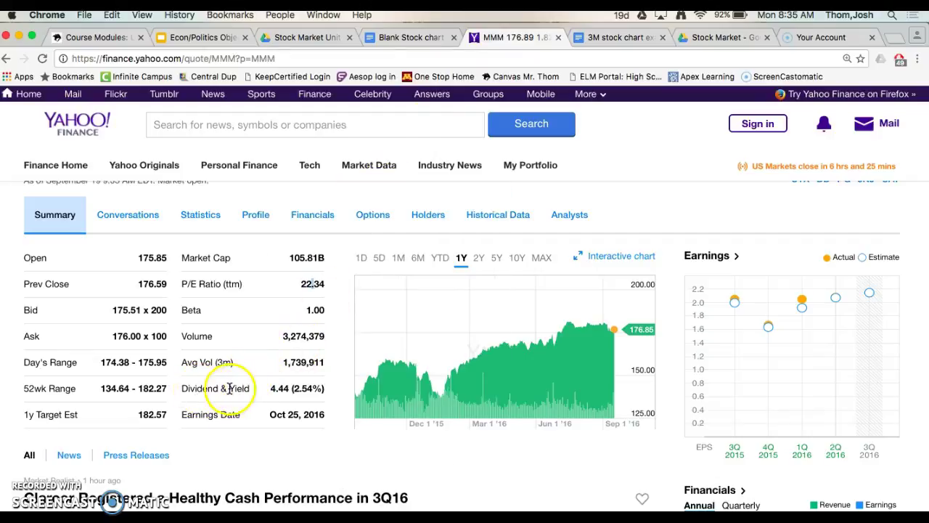
left_click(280, 387)
double_click(280, 387)
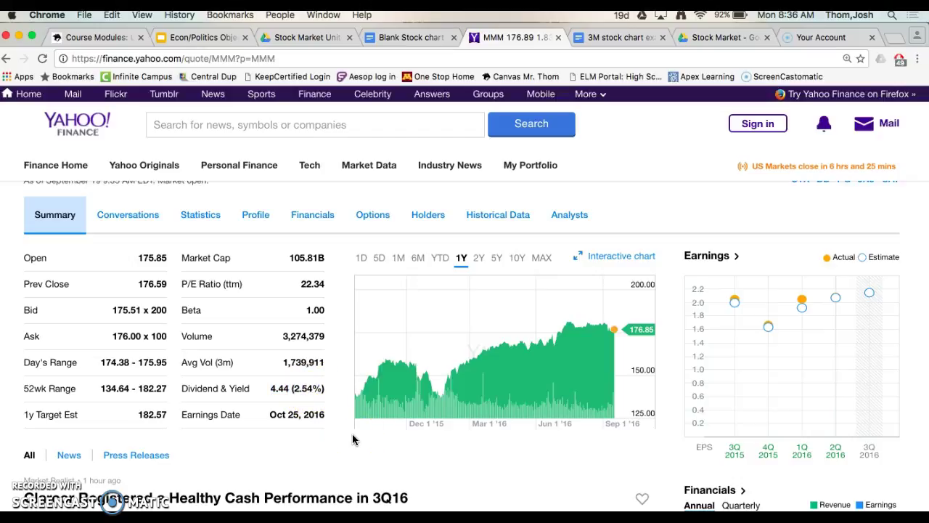
left_click(602, 36)
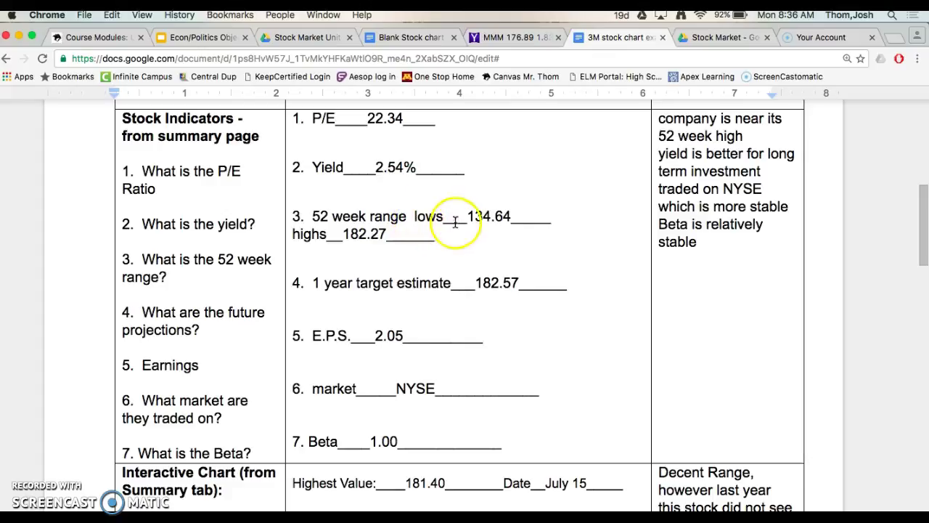
Step: Highlight the 52-week range on 3M's Yahoo Finance summary, and return to the stock chart document
left_click(522, 38)
triple_click(116, 387)
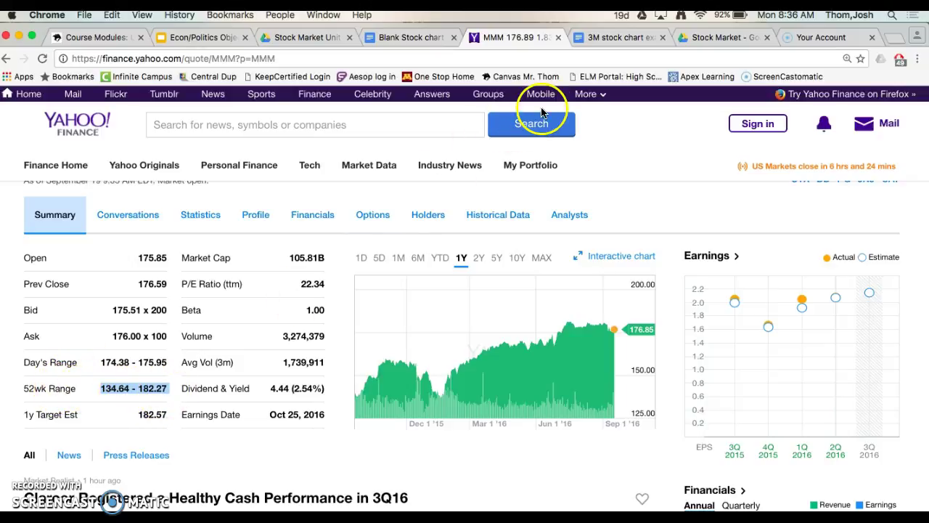
left_click(610, 39)
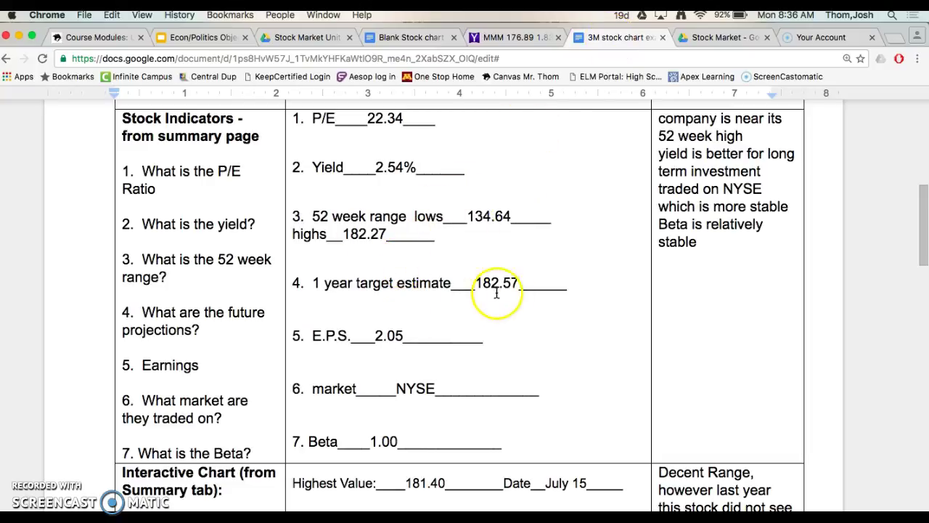
Step: Compare 3M's 1-year target estimate with its current price on Yahoo Finance, return to the stock chart document and dismiss the session alert
left_click(519, 37)
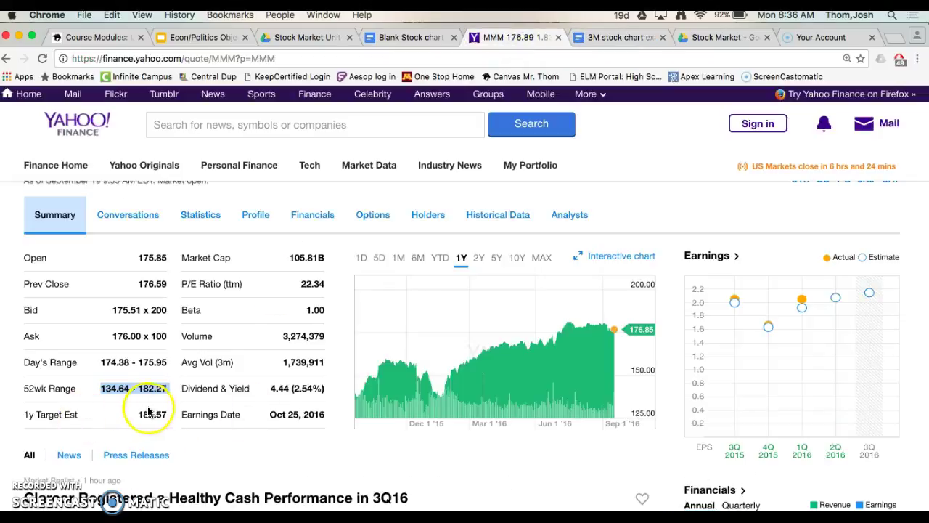
double_click(153, 414)
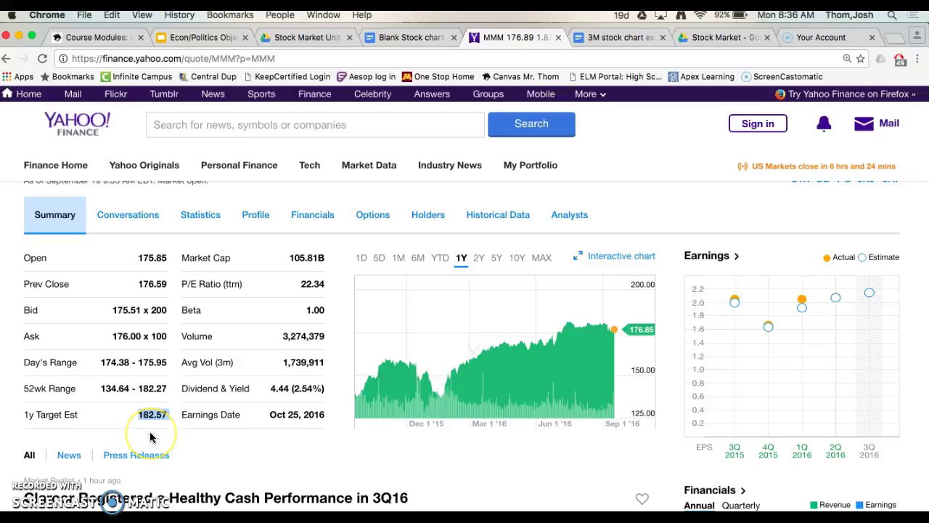
scroll(201, 399, "up", 3)
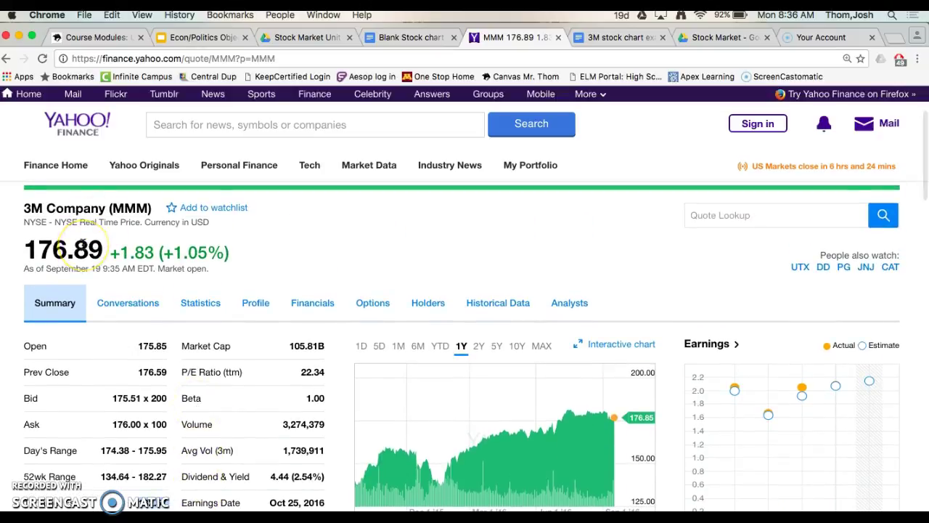
scroll(83, 244, "down", 1)
scroll(83, 245, "down", 1)
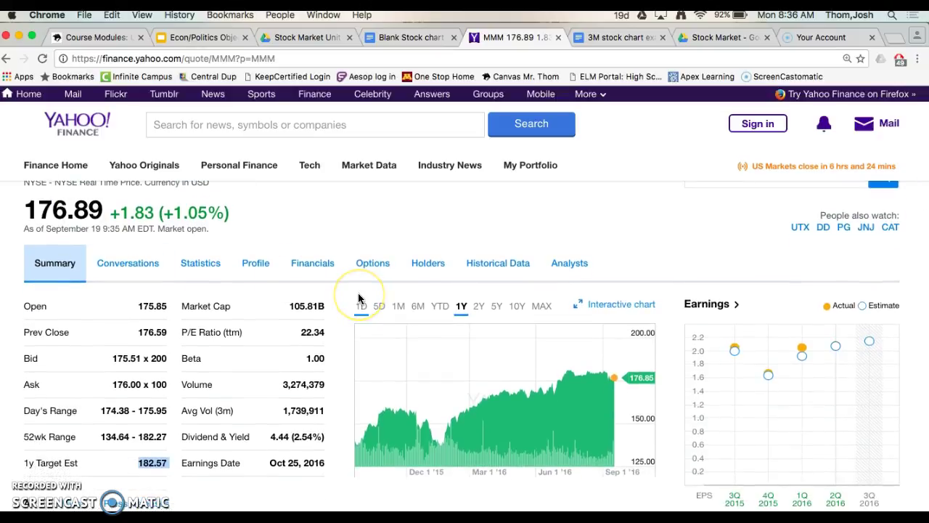
left_click(618, 38)
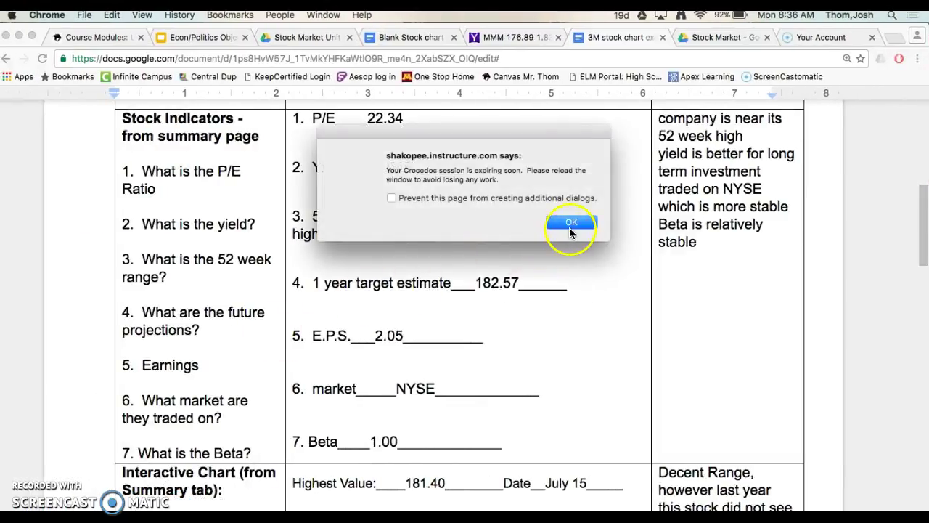
left_click(571, 223)
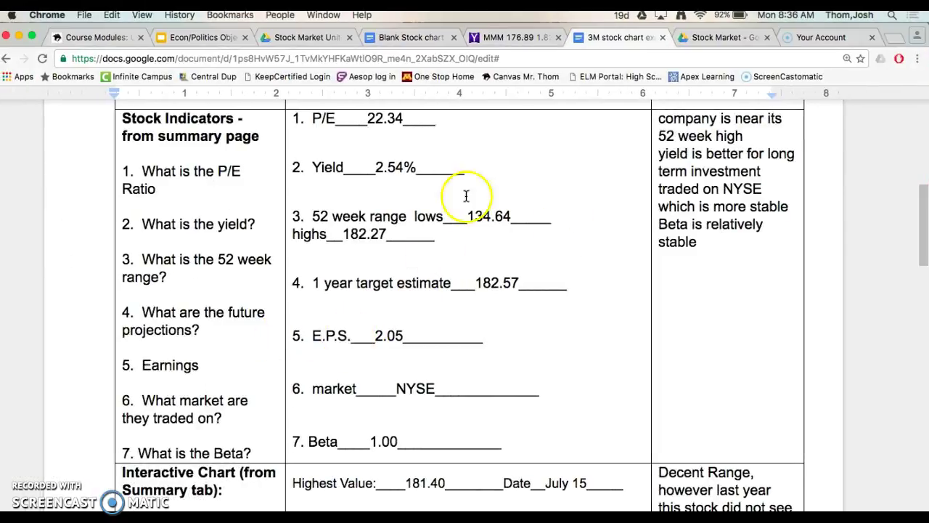
Step: Find the current-quarter Year Ago EPS in 3M's analyst estimates on Yahoo Finance and check it against the document's E.P.S. entry
left_click(519, 37)
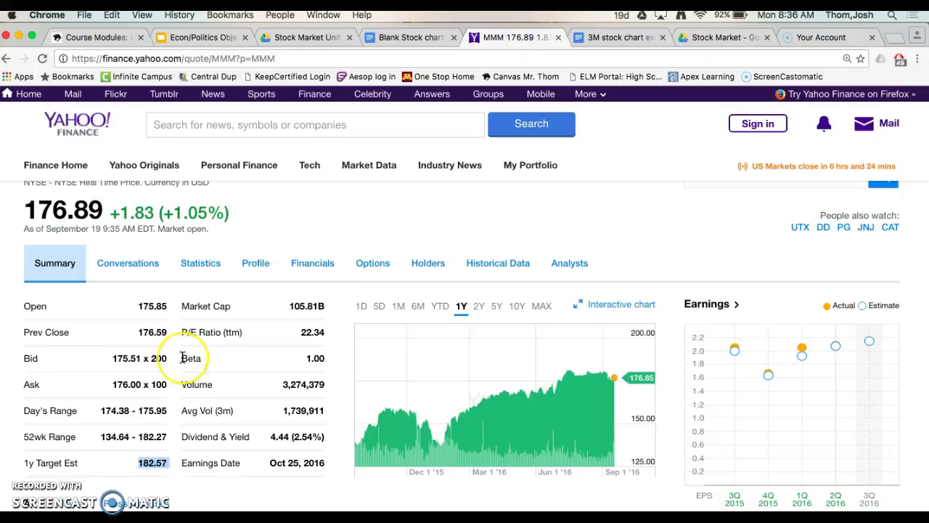
scroll(183, 357, "down", 1)
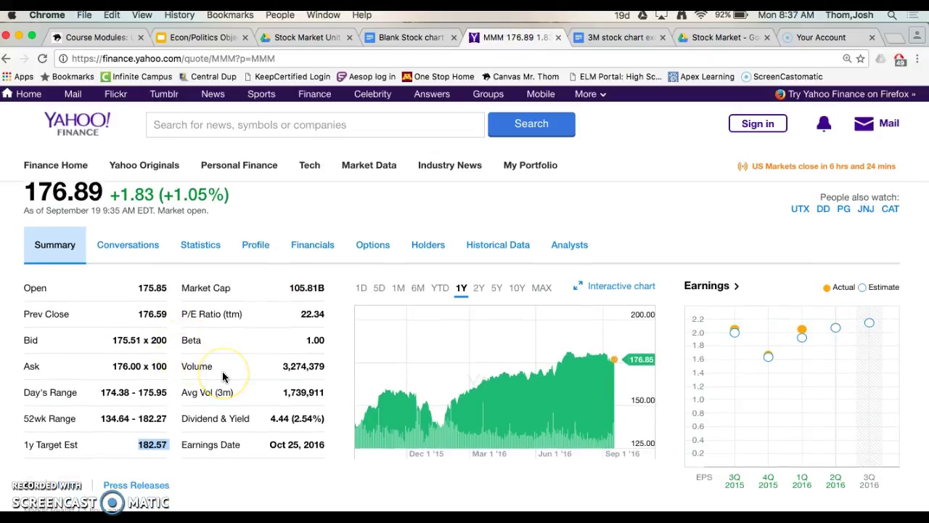
left_click(569, 255)
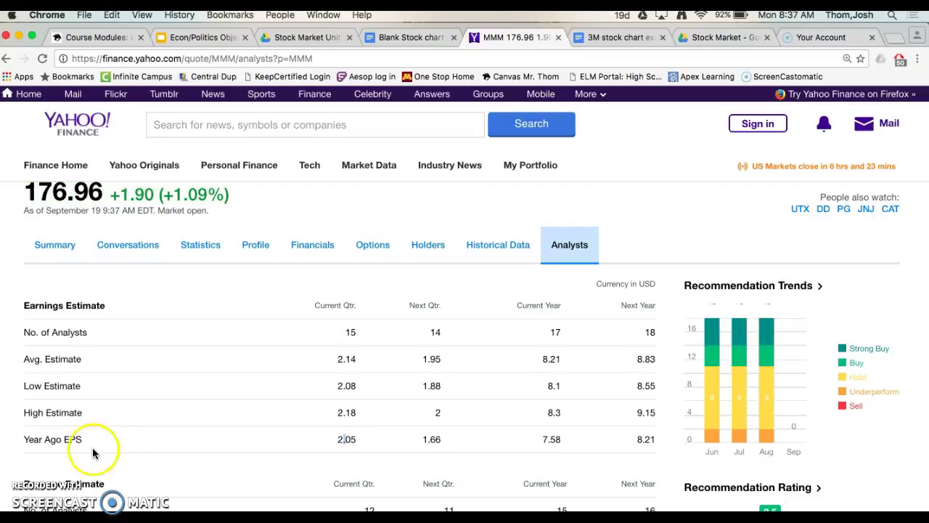
double_click(74, 438)
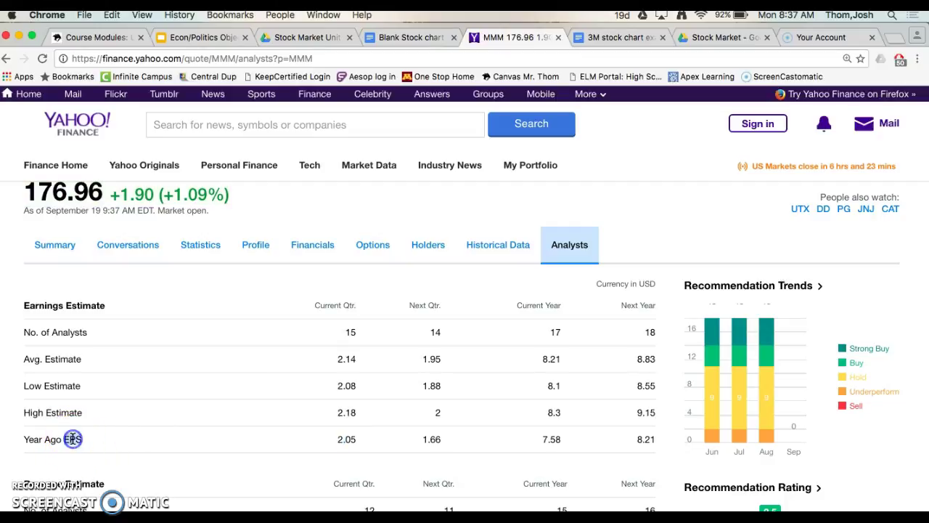
left_click(347, 440)
double_click(347, 440)
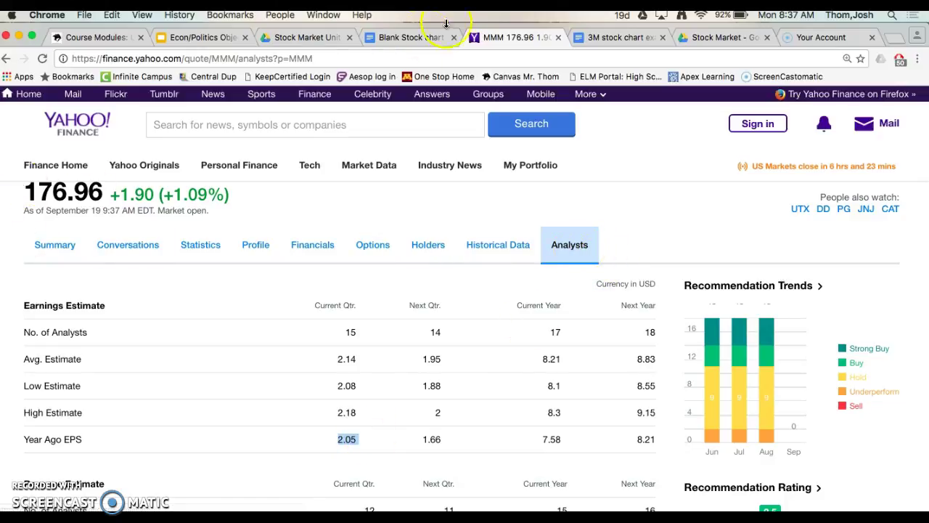
left_click(613, 40)
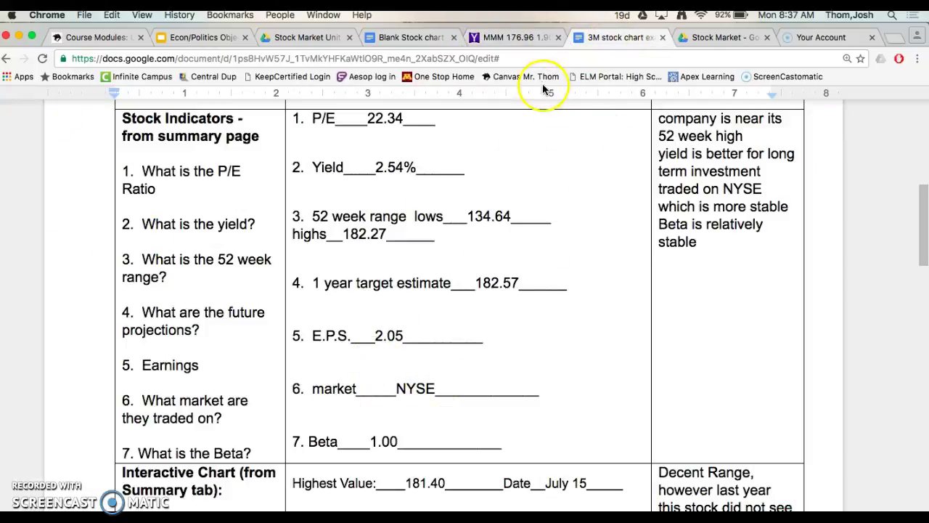
Step: Highlight the exchange 3M trades on under its company name on Yahoo Finance, and return to the document's market entry
left_click(517, 40)
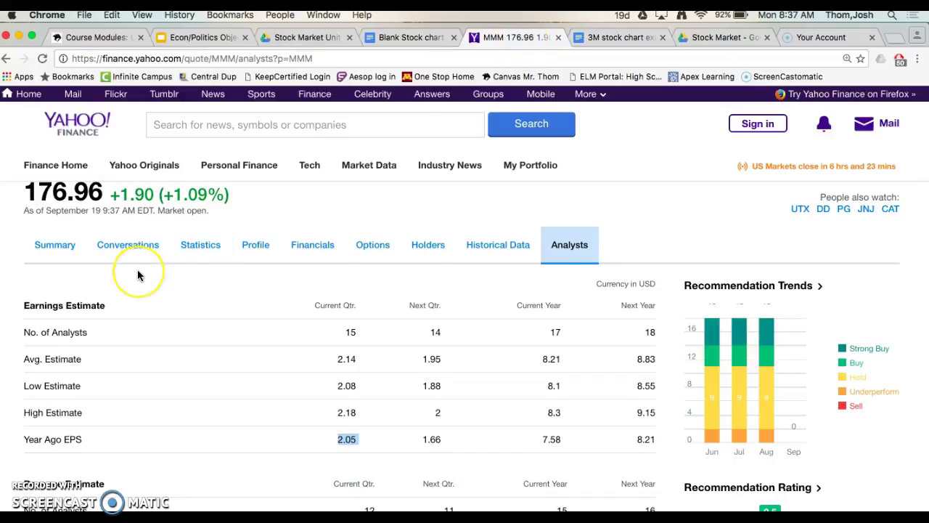
double_click(33, 231)
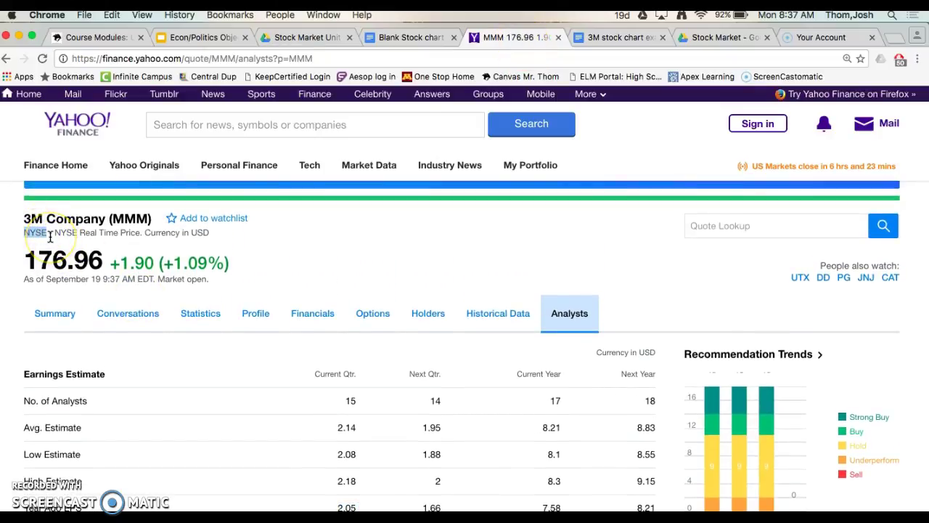
double_click(31, 231)
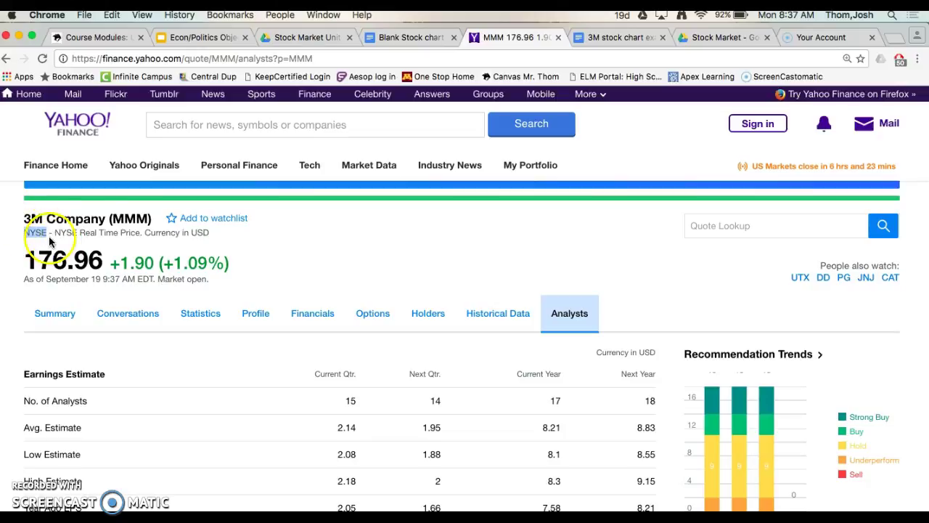
left_click(627, 42)
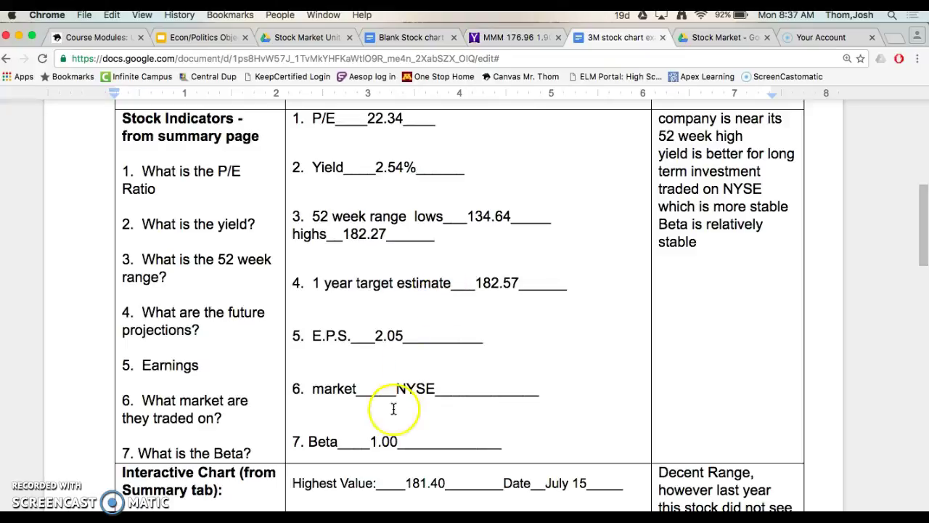
Step: Highlight the Beta answer in the document, find Beta on 3M's Yahoo Finance summary, and return to the document
left_click_drag(383, 440, 501, 442)
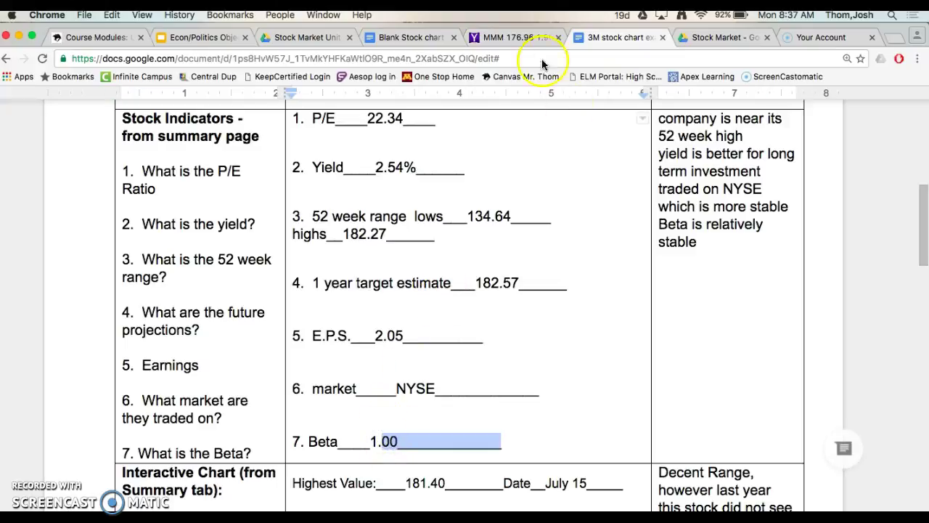
left_click(513, 35)
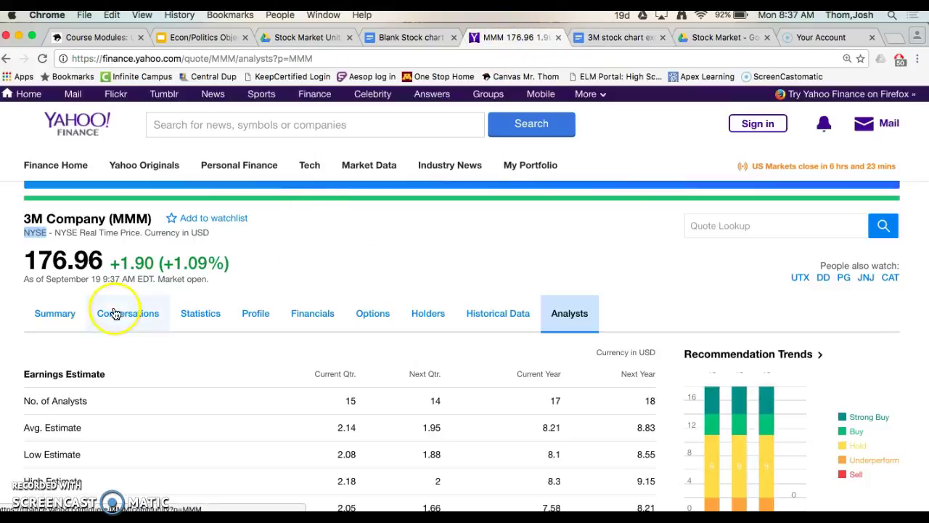
left_click(59, 314)
scroll(57, 320, "down", 3)
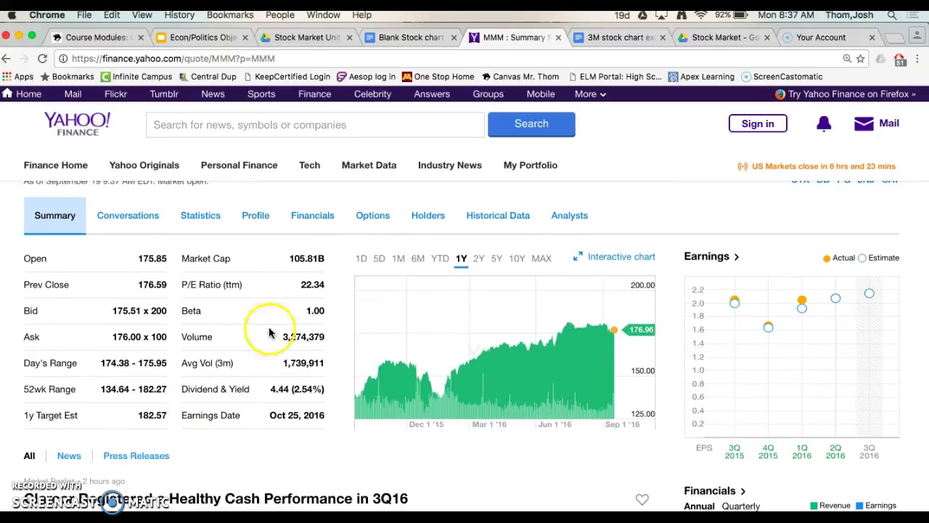
double_click(196, 310)
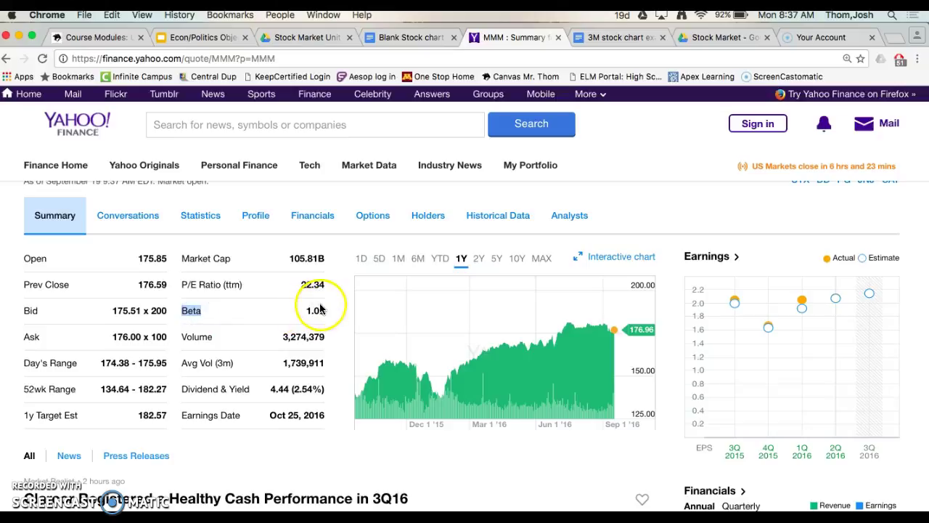
left_click(643, 37)
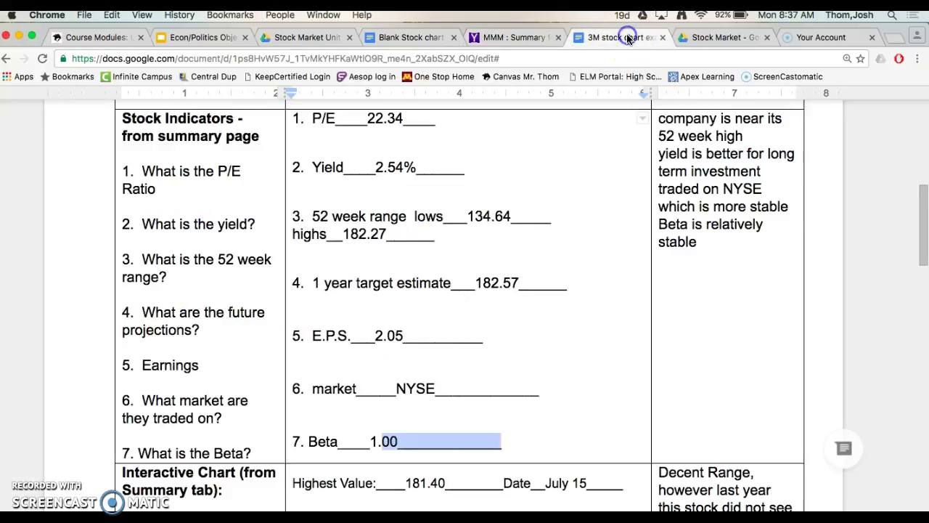
Step: Review the stock indicator answers and the Interactive Chart section in the 3M stock chart document
scroll(443, 256, "up", 1)
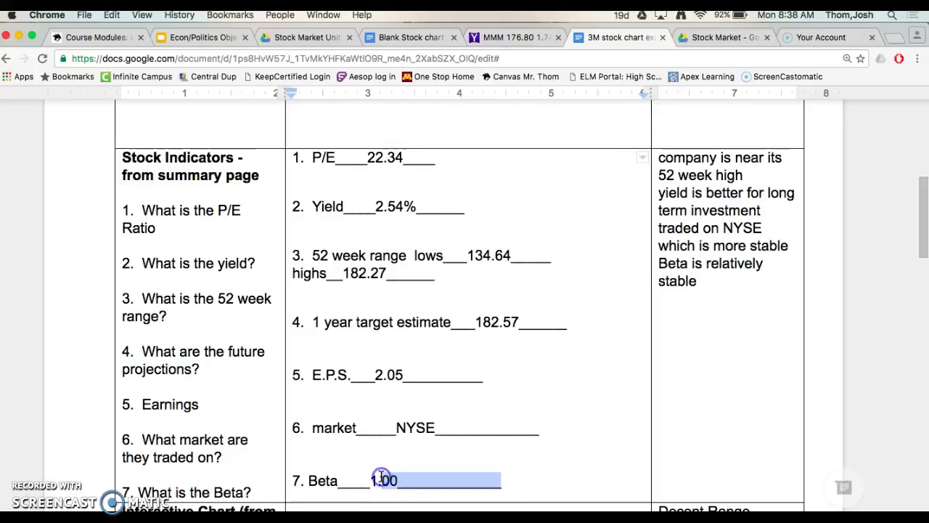
scroll(273, 241, "down", 1)
left_click(562, 331)
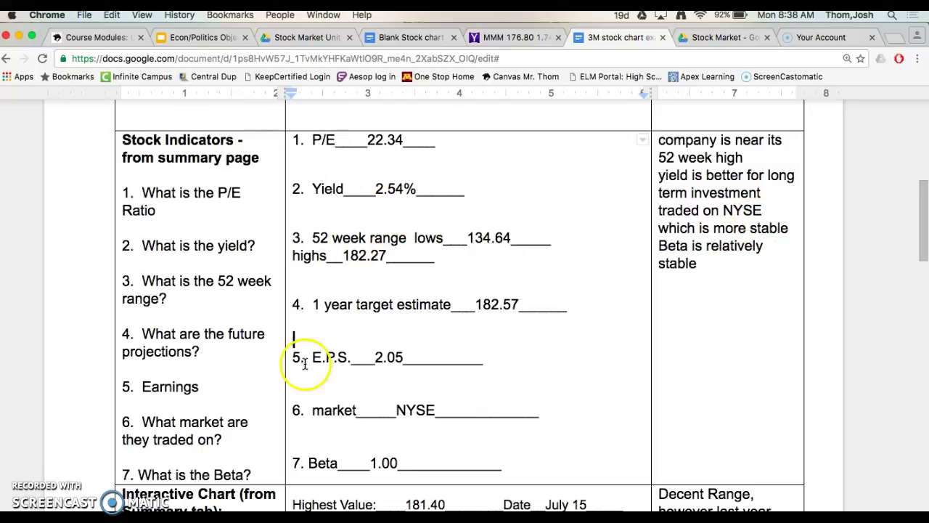
scroll(380, 361, "down", 10)
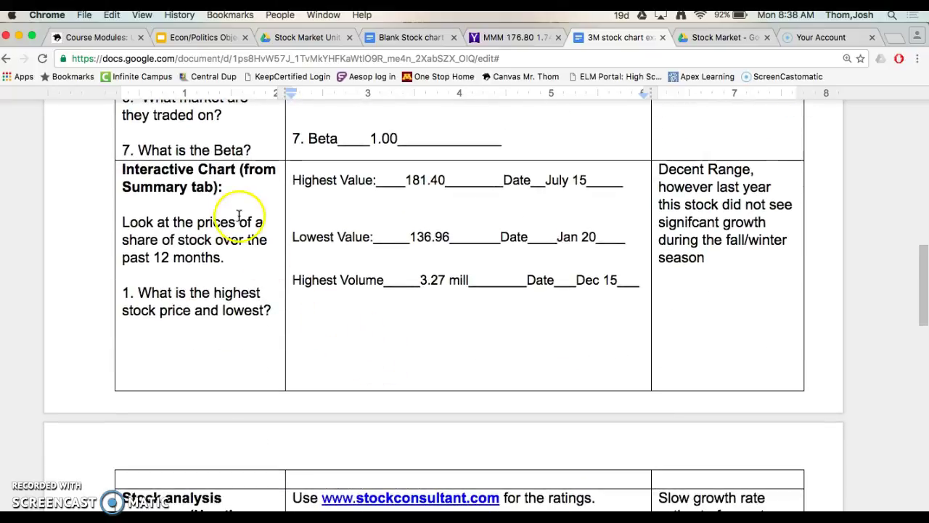
Step: Open 3M's interactive chart on Yahoo Finance and inspect the one-year price and volume history
left_click(508, 37)
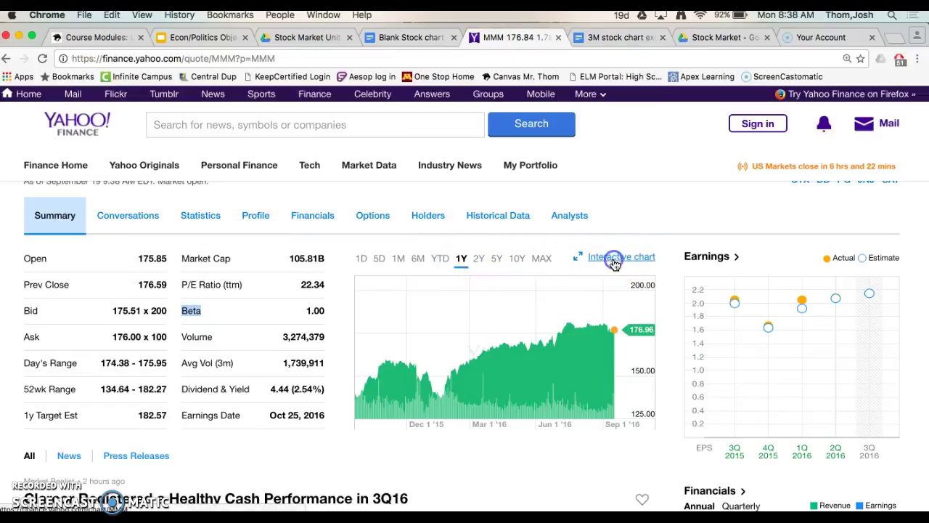
left_click(614, 259)
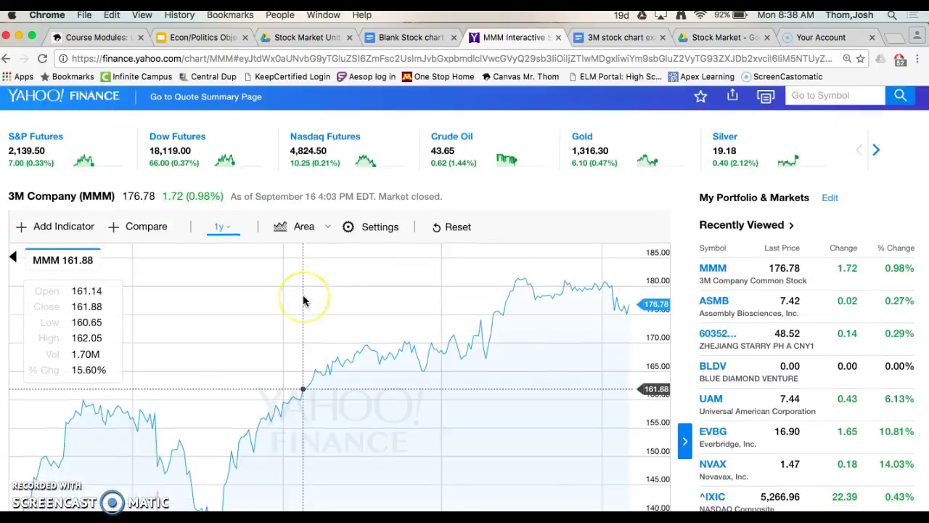
scroll(303, 300, "down", 2)
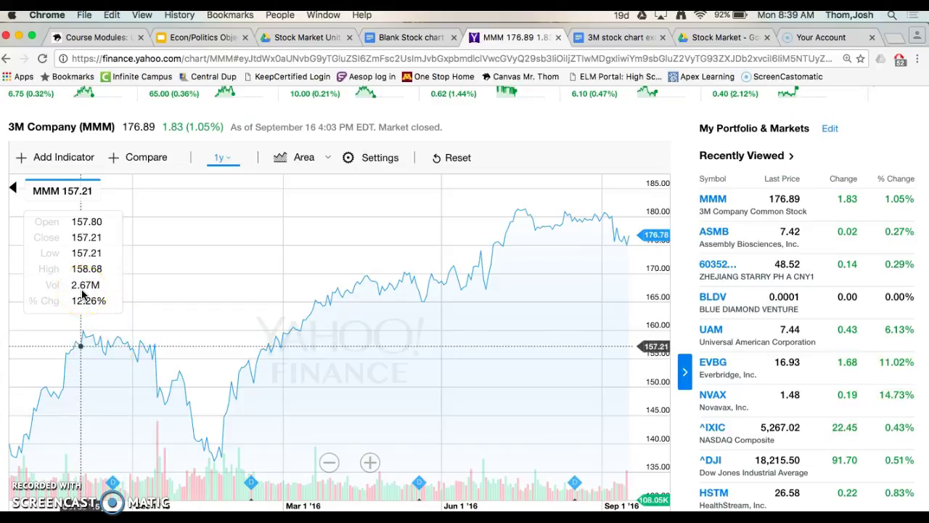
Step: Inspect the volume readings around December and January on 3M's one-year chart, and return to the document's Interactive Chart answers
left_click(77, 481)
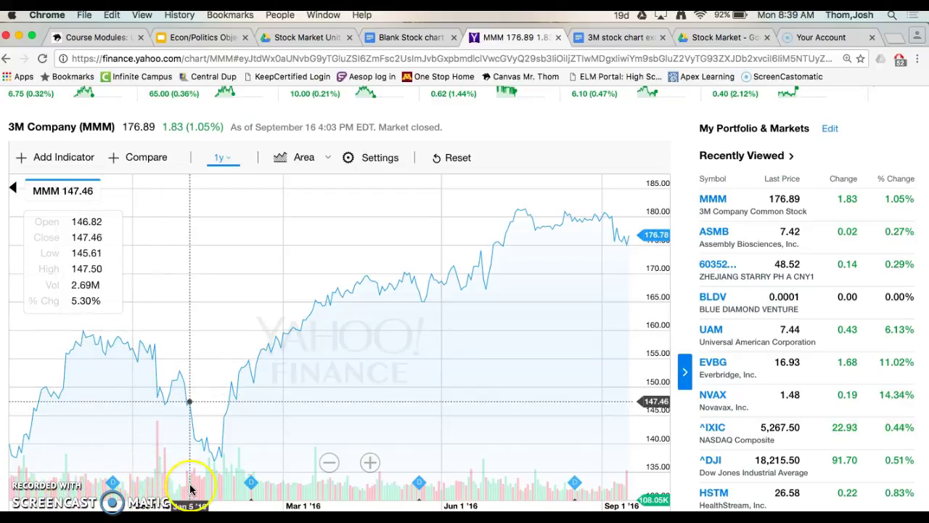
left_click(164, 429)
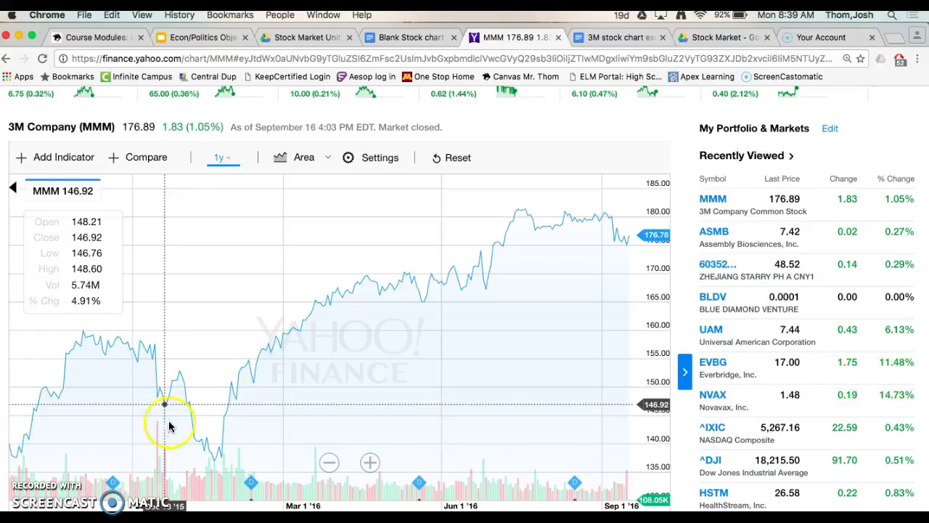
left_click(629, 42)
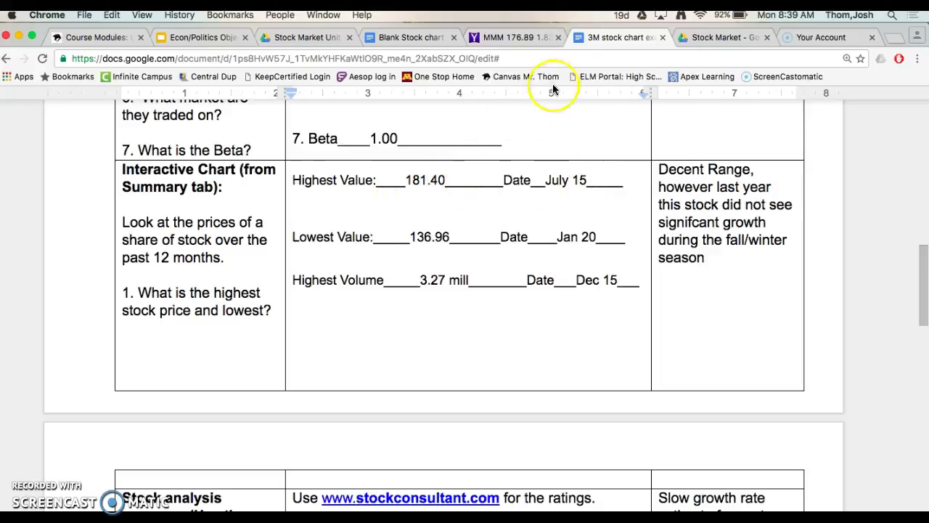
Step: Inspect the July price peak on 3M's Yahoo Finance chart, dismiss the session alert, and return to the 3M document
left_click(519, 40)
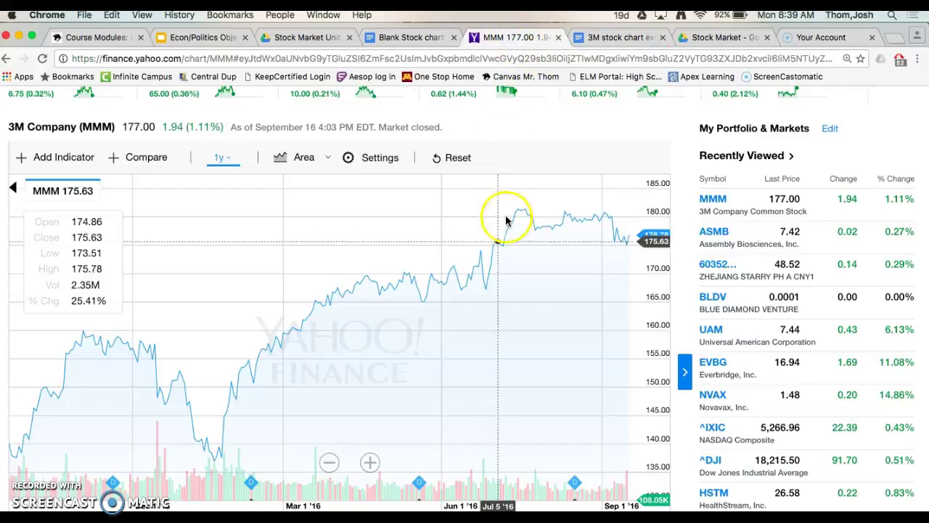
mouse_move(517, 222)
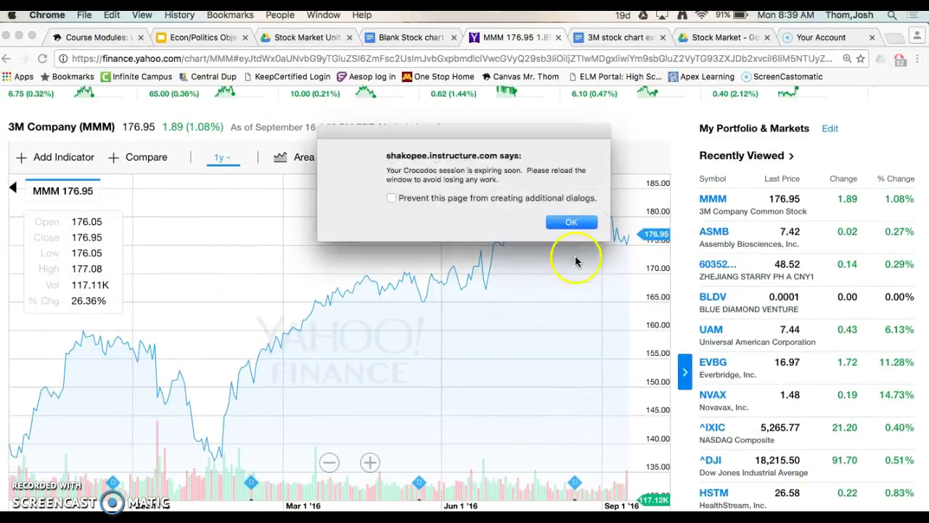
left_click(571, 222)
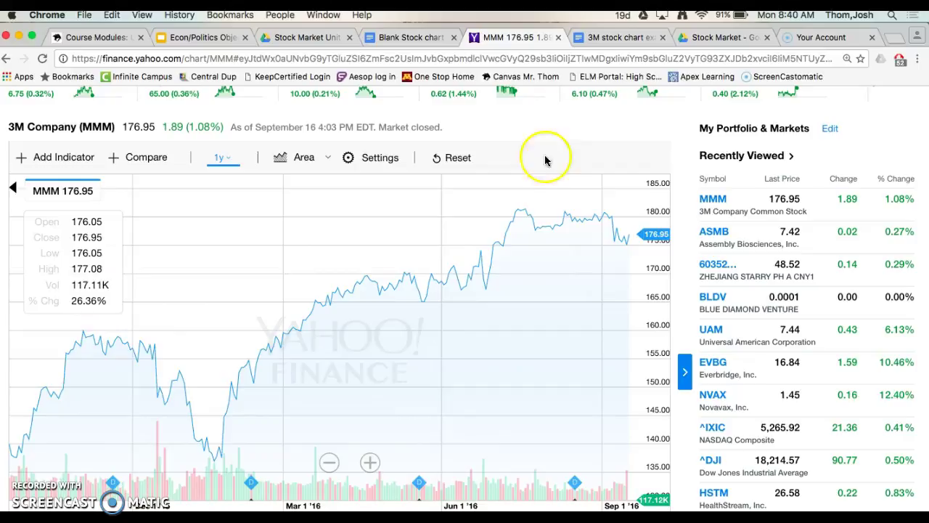
left_click(623, 36)
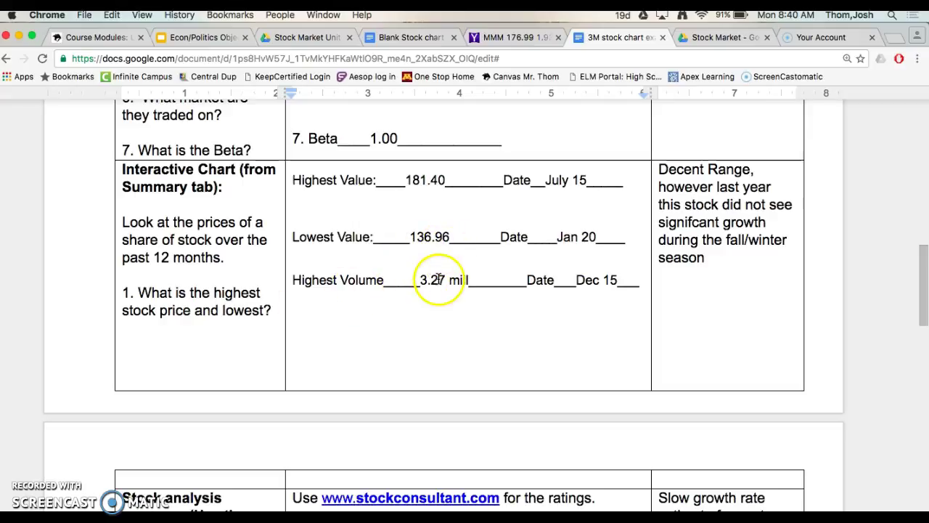
Step: Inspect the tallest December volume bar on 3M's Yahoo Finance chart and dismiss the session expiry alert
left_click(517, 39)
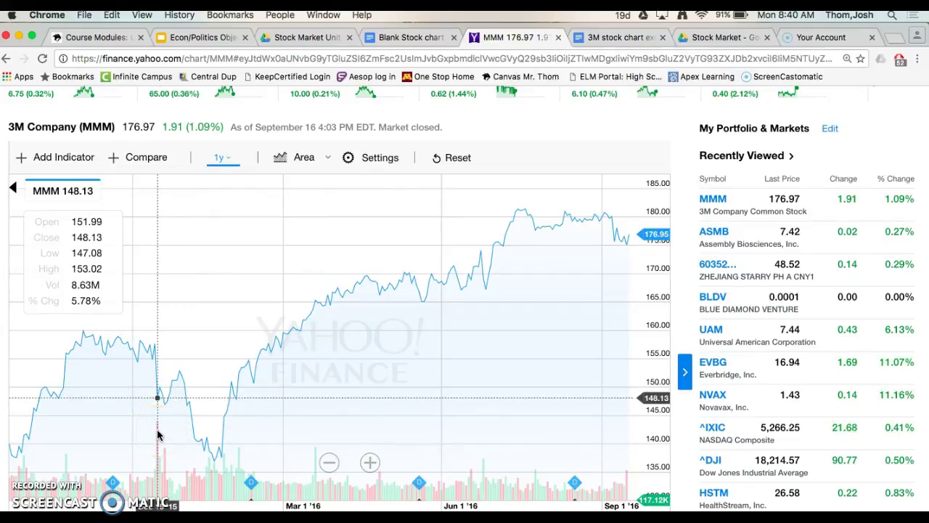
mouse_move(156, 431)
left_mouse_down()
mouse_move(152, 345)
mouse_move(158, 395)
left_mouse_up()
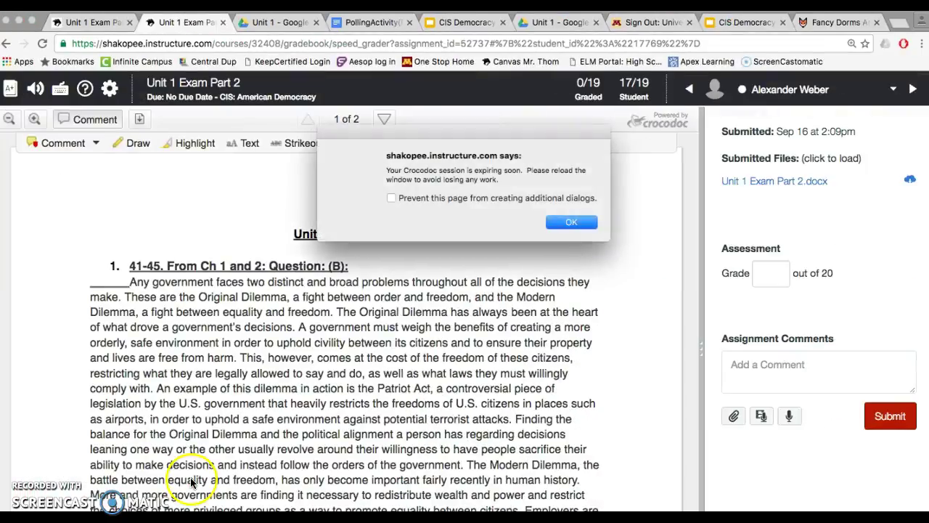
left_click(571, 222)
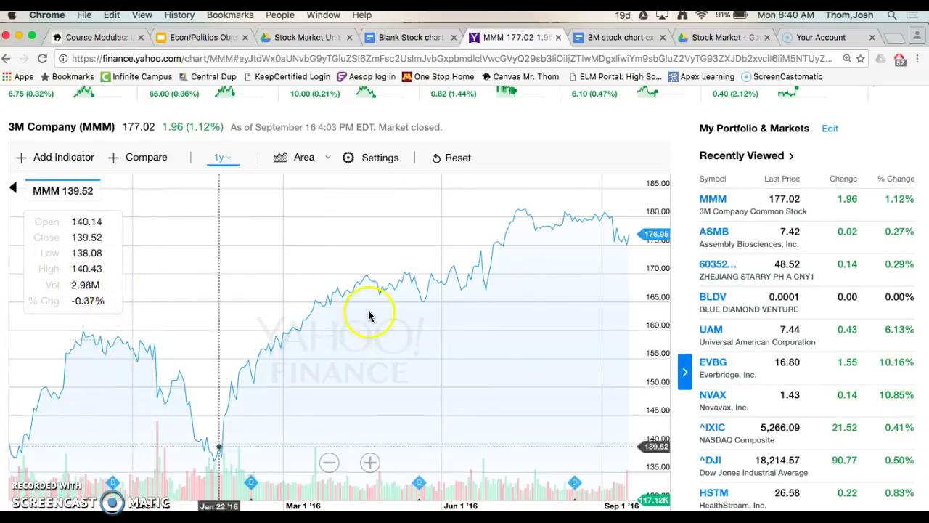
Step: Check the Blank Stock chart's comment column, and review the matching Interactive Chart comments in the 3M document
left_click(419, 38)
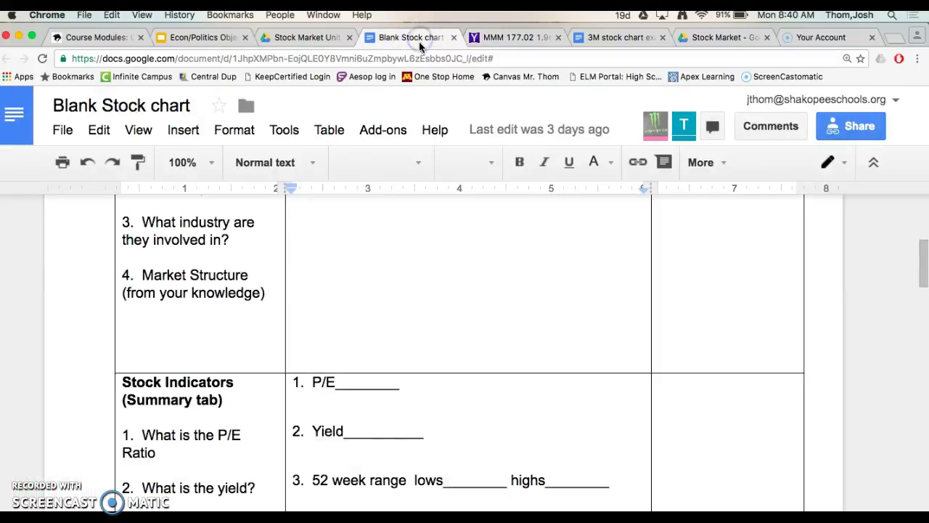
scroll(419, 294, "up", 3)
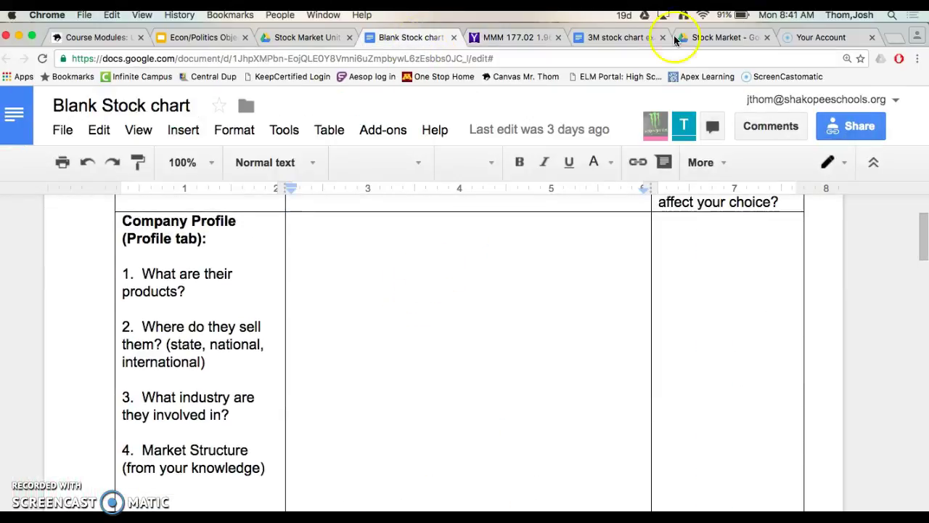
left_click(638, 39)
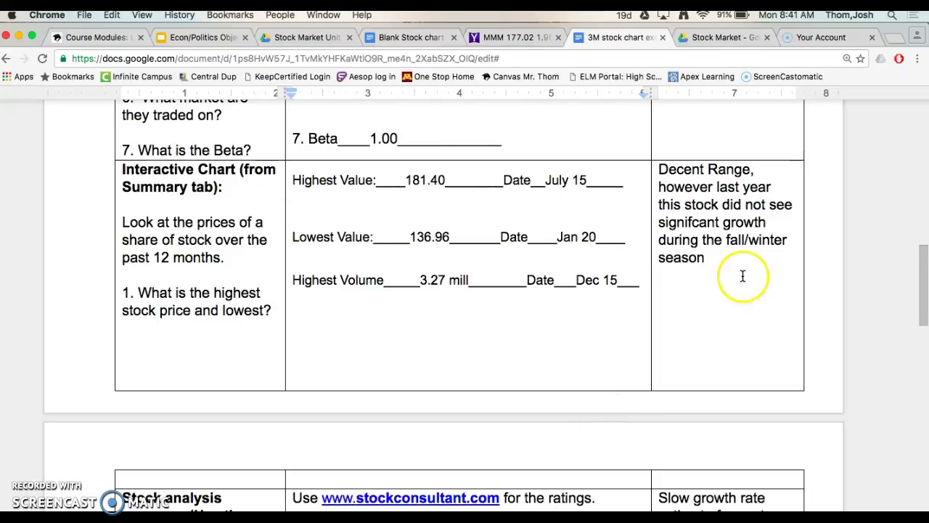
scroll(736, 272, "down", 1)
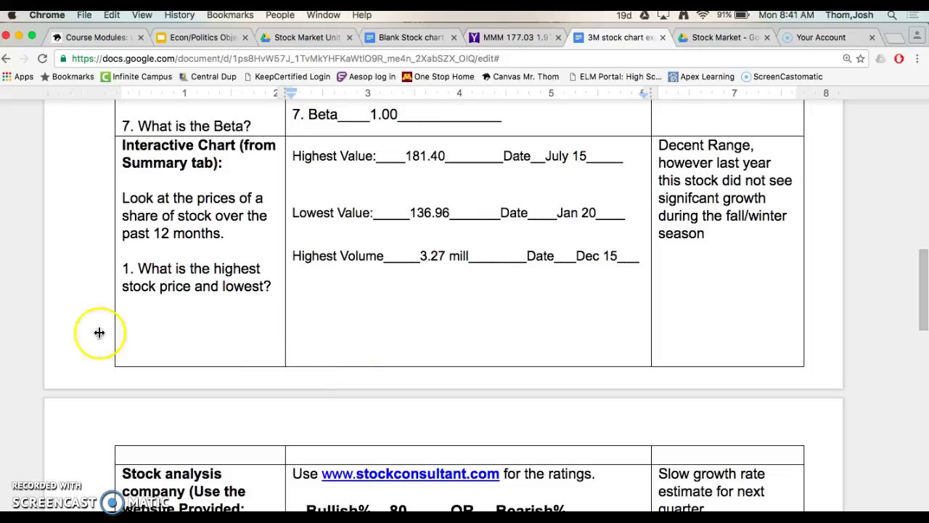
Step: Open stockconsultant.com from the document's stock analysis section and look up the overall bullish or bearish rating for MMM
scroll(83, 332, "down", 5)
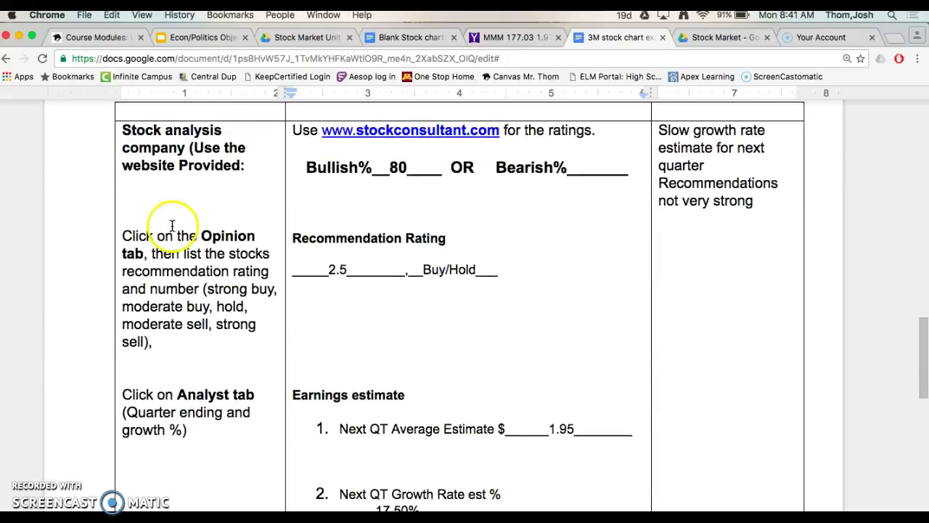
left_click(404, 131)
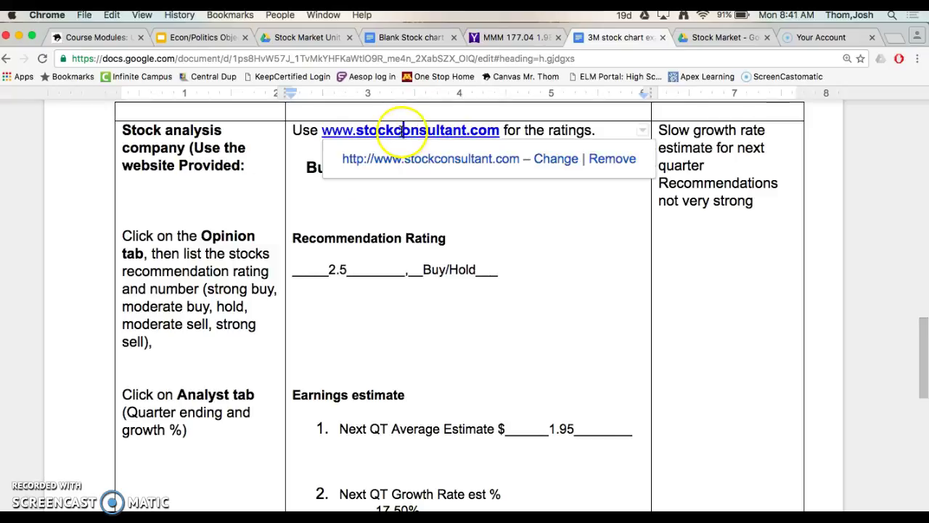
left_click(404, 170)
left_click(183, 222)
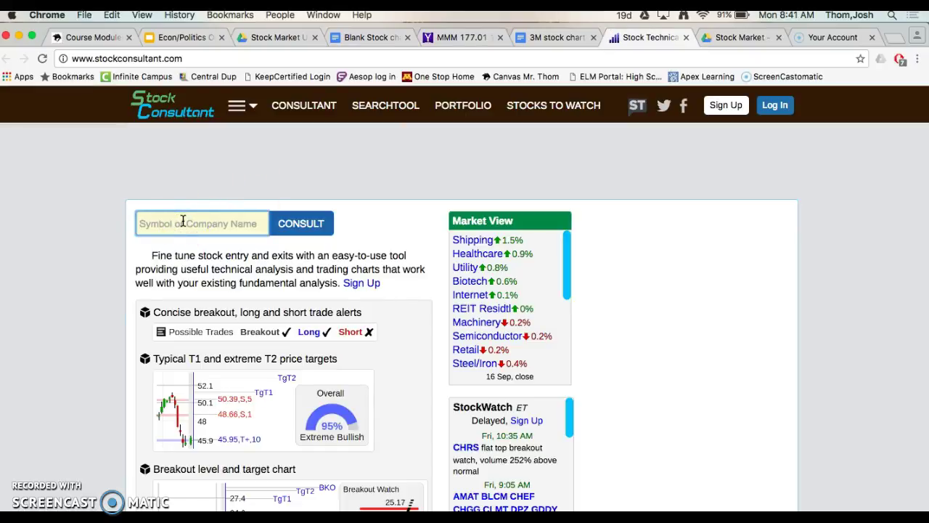
type("MMM")
left_click(297, 223)
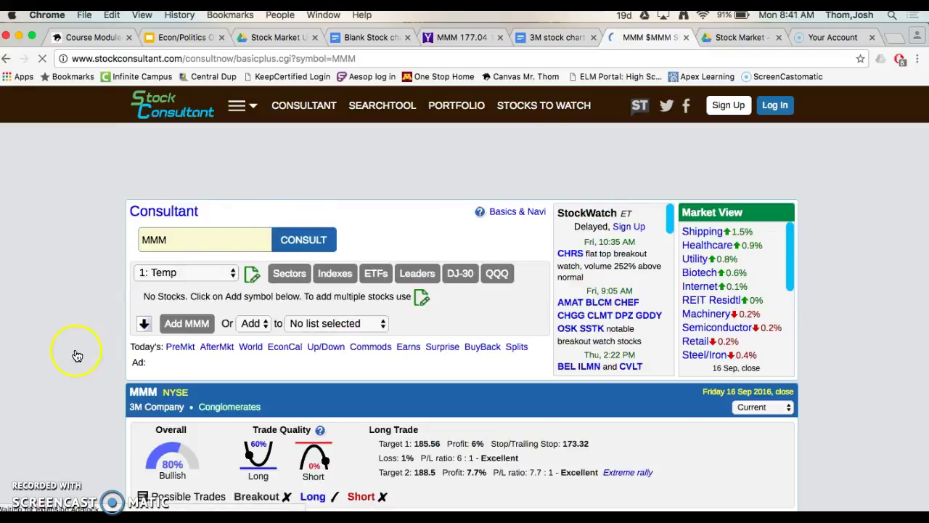
scroll(77, 355, "down", 3)
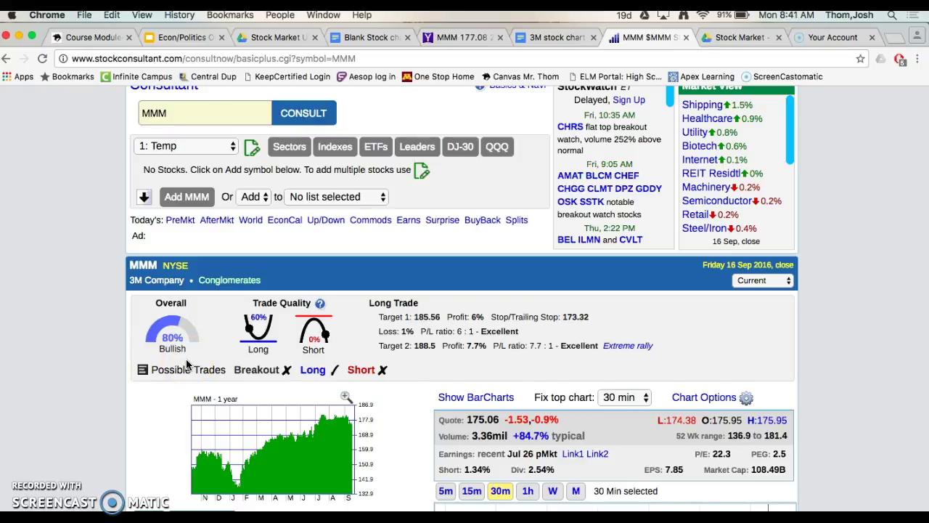
Step: Return to the 3M document, close the link pop-up, and point out the Bullish% entry in the stock analysis section
left_click(552, 37)
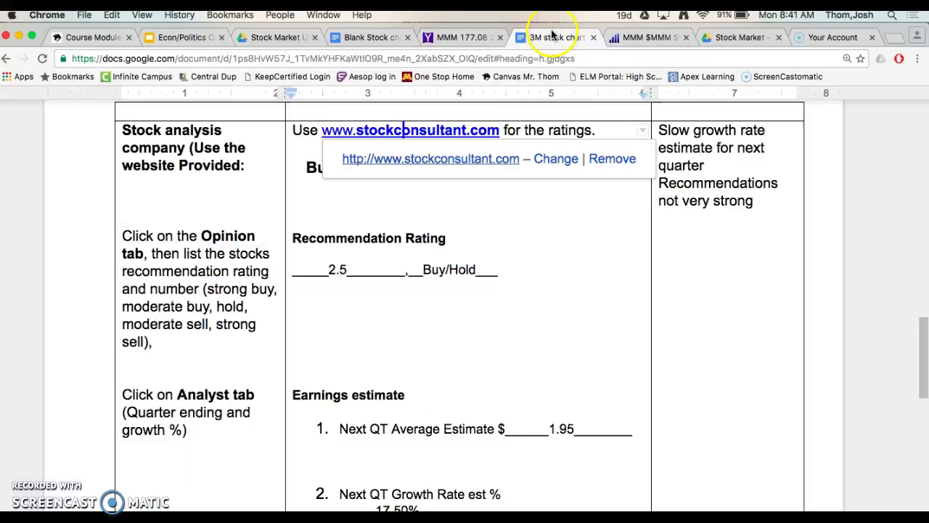
scroll(457, 249, "up", 1)
left_click(459, 252)
left_click(442, 251)
left_click(302, 236)
left_click(428, 182)
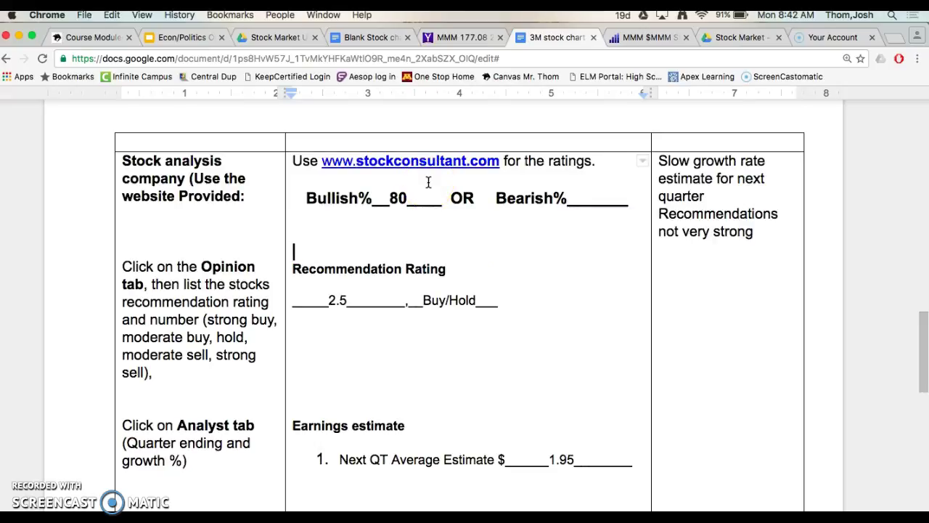
left_click(412, 195)
Step: Review the 3M document's answers from the Stock Indicators section through the Interactive Chart to the stock analysis section
scroll(412, 195, "up", 5)
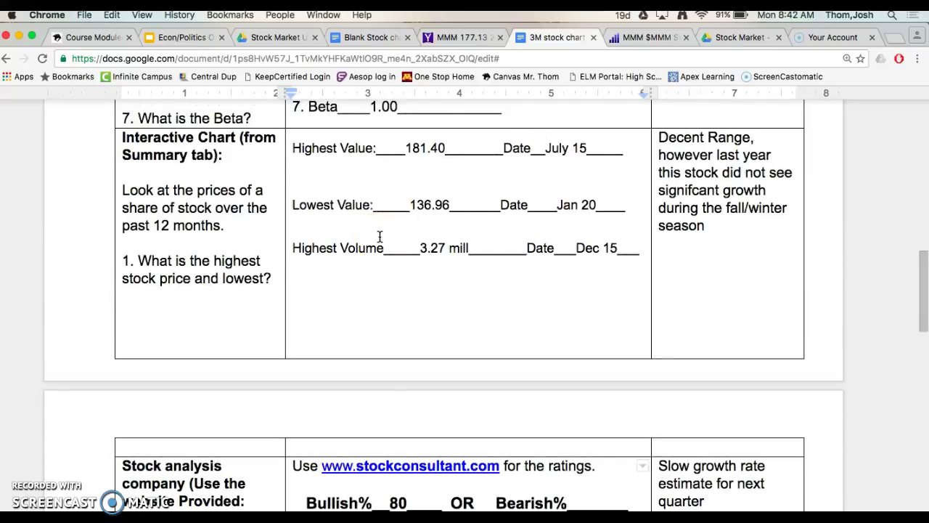
scroll(379, 236, "up", 5)
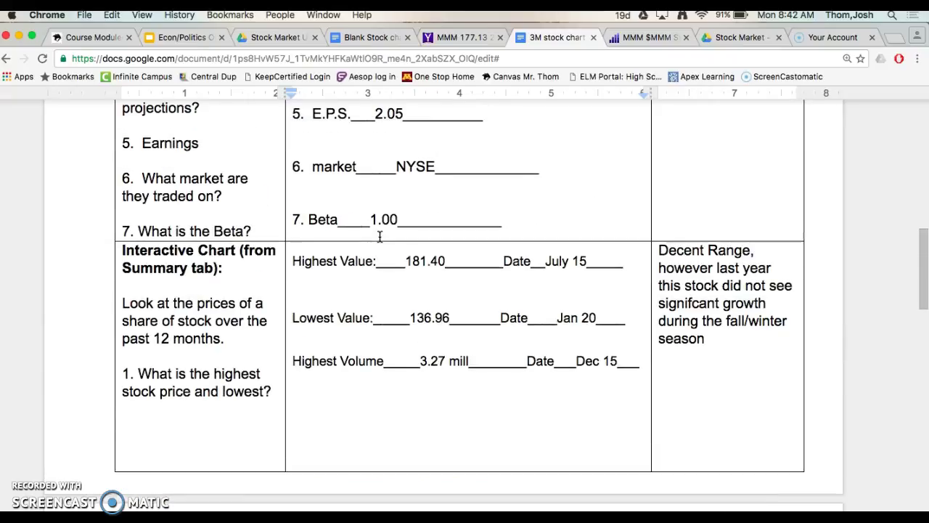
scroll(379, 235, "up", 2)
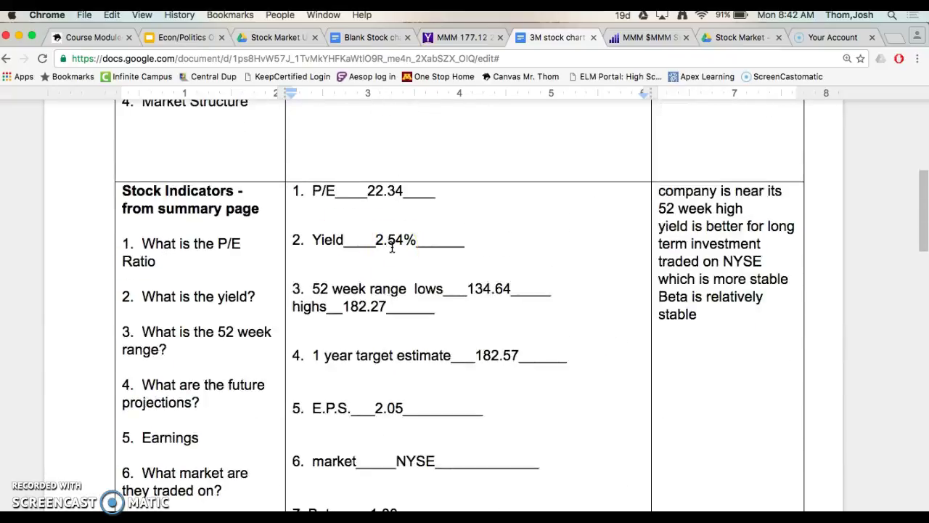
scroll(392, 246, "down", 3)
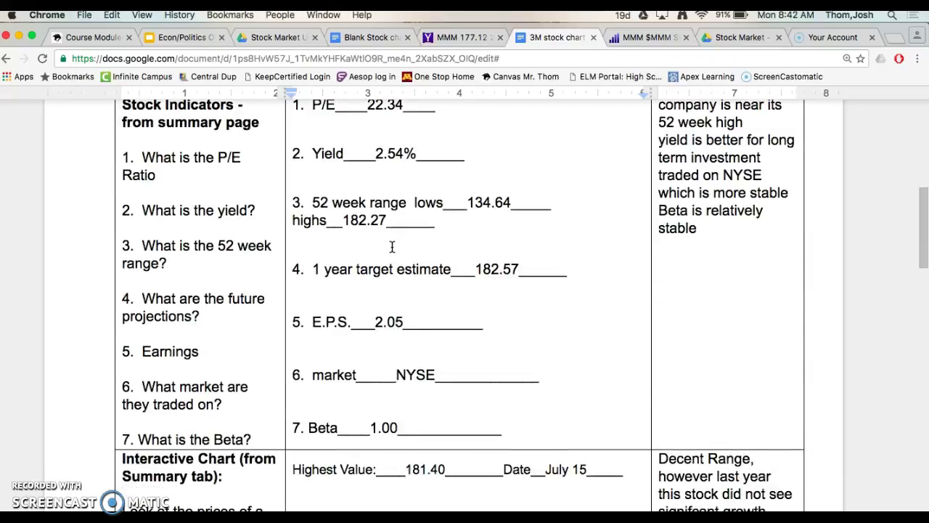
scroll(392, 247, "down", 1)
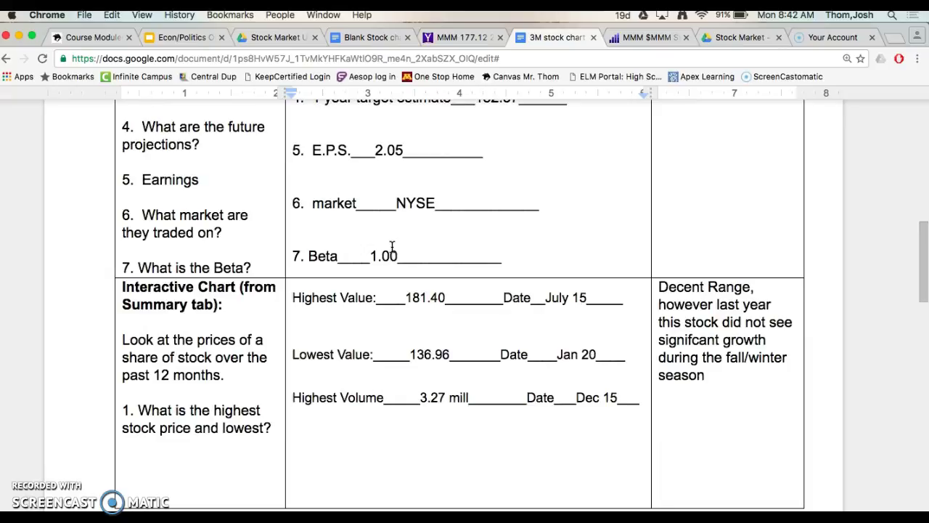
scroll(392, 247, "down", 1)
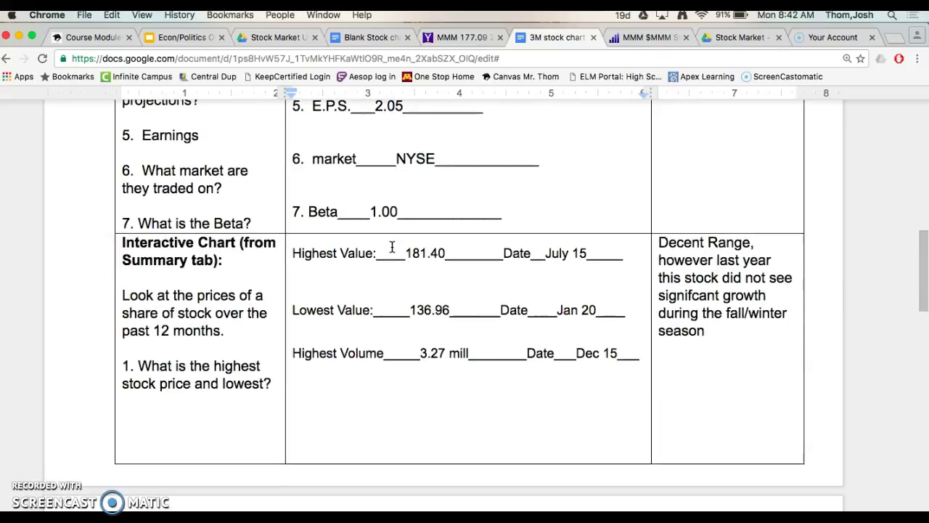
scroll(392, 247, "down", 6)
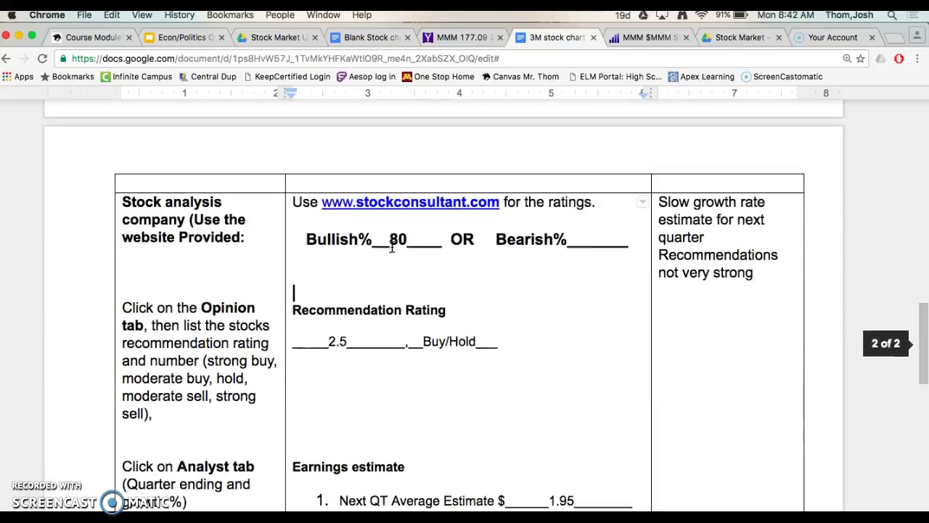
scroll(392, 246, "down", 1)
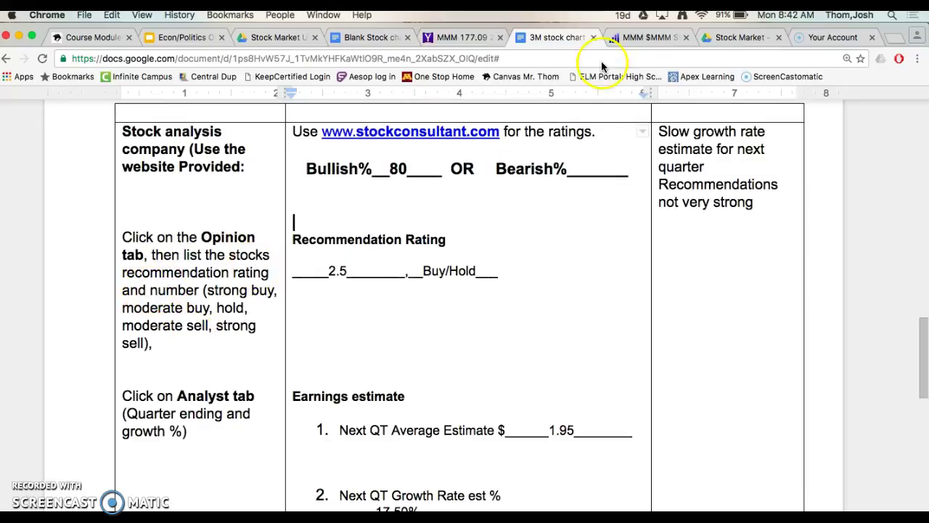
Step: Switch to the Blank Stock chart document and examine the Opinion tab instructions in its stock analysis section
left_click(370, 37)
scroll(291, 235, "down", 10)
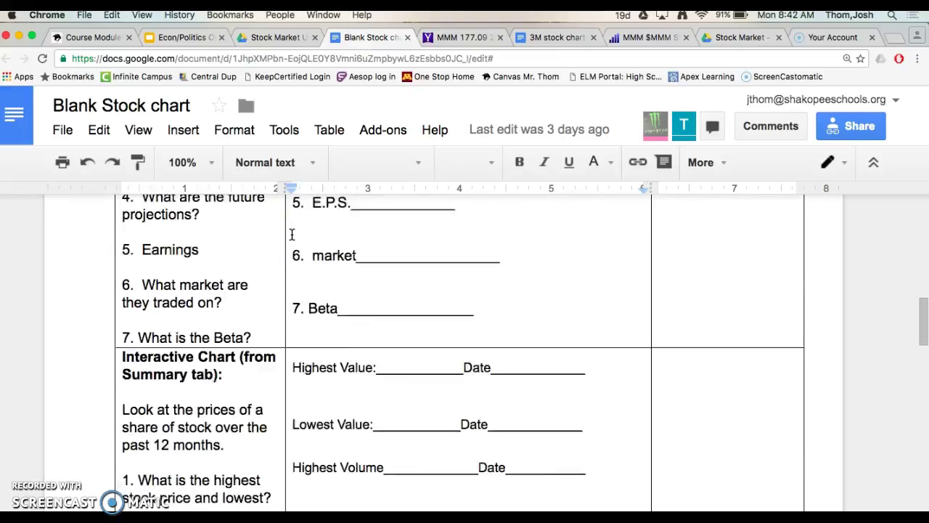
scroll(162, 294, "down", 5)
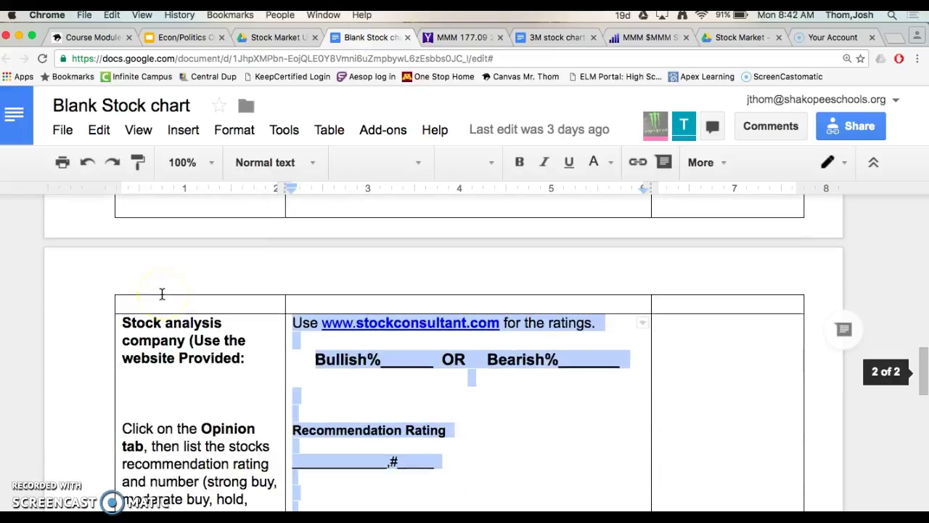
scroll(176, 384, "down", 1)
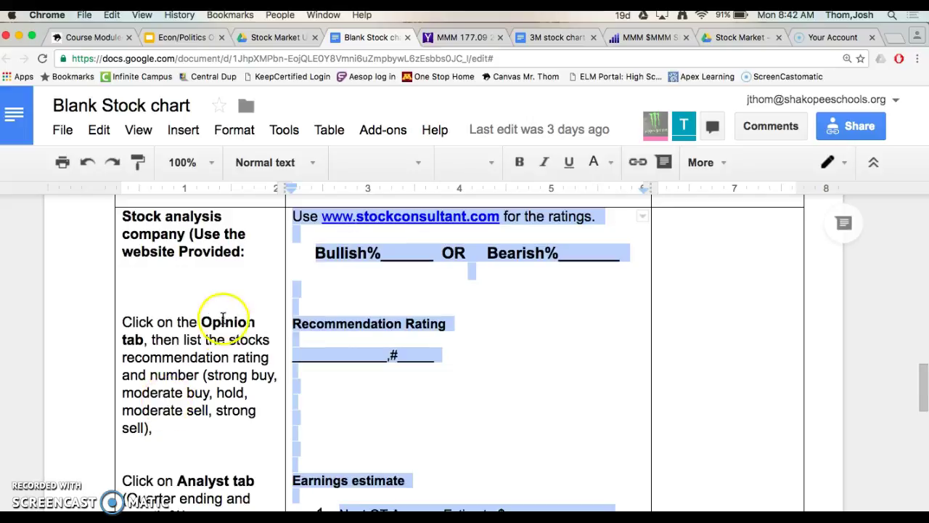
Step: Return to the 3M document and review the Recommendation Rating entry in its stock analysis section
left_click(571, 40)
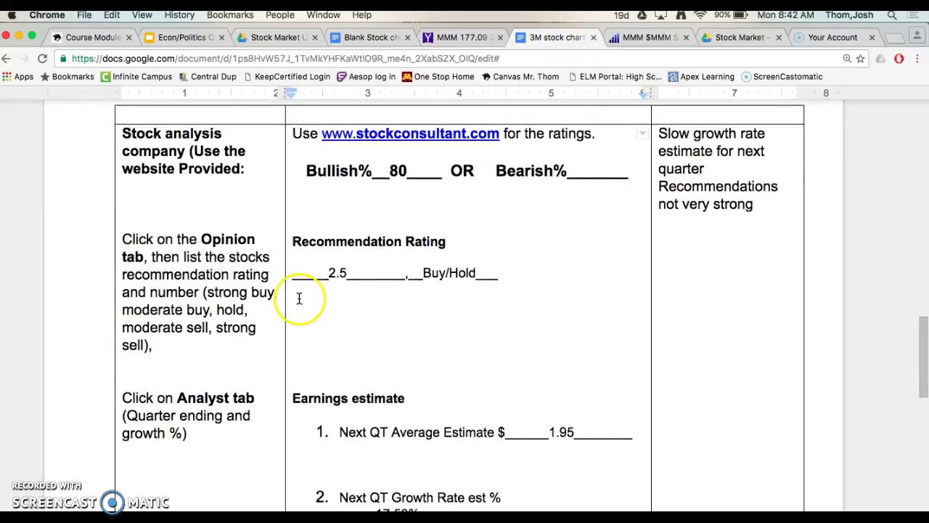
scroll(298, 297, "up", 1)
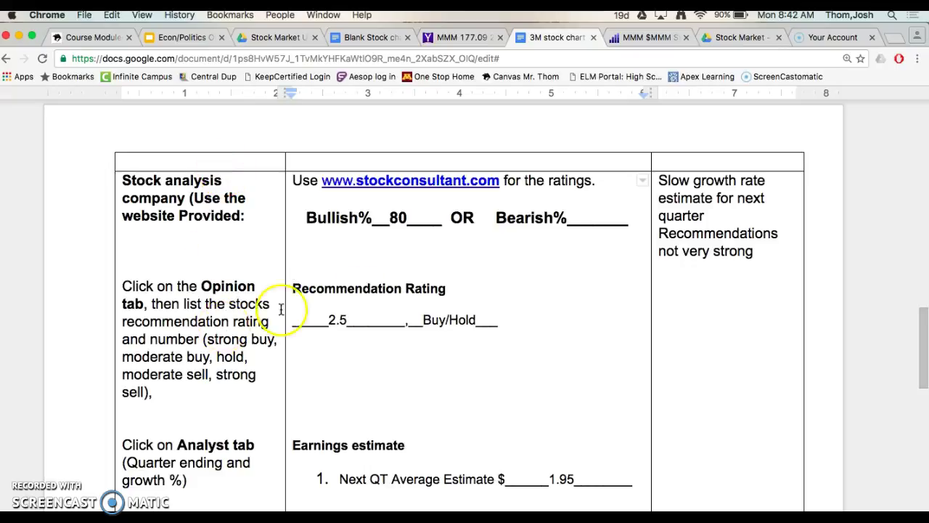
left_click(481, 292)
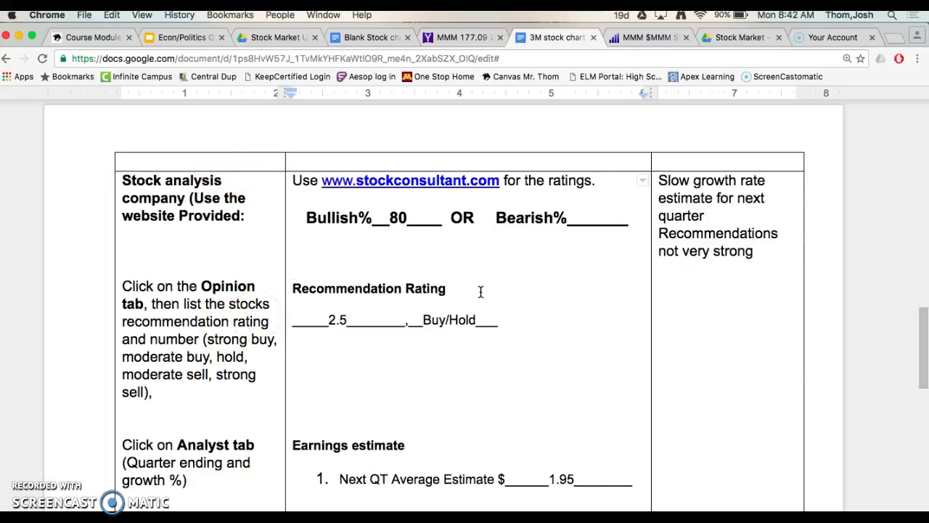
Step: Switch to Yahoo Finance, return from the 3M chart to its quote summary page, and locate the Recommendation Rating
left_click(479, 45)
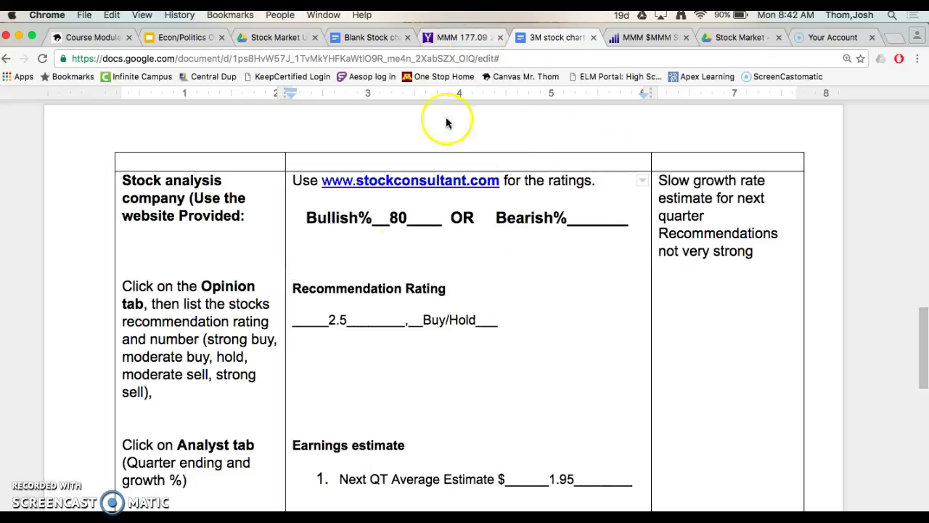
left_click(436, 41)
scroll(156, 162, "up", 2)
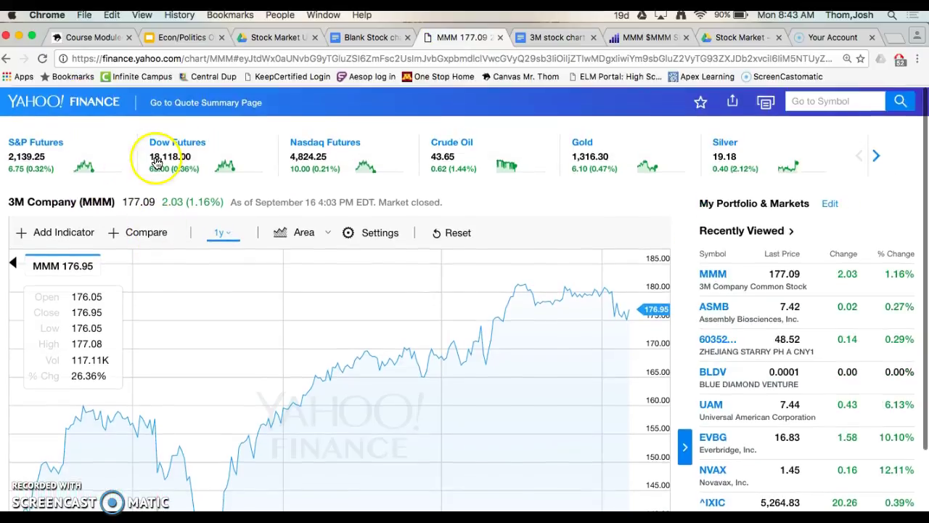
left_click(216, 232)
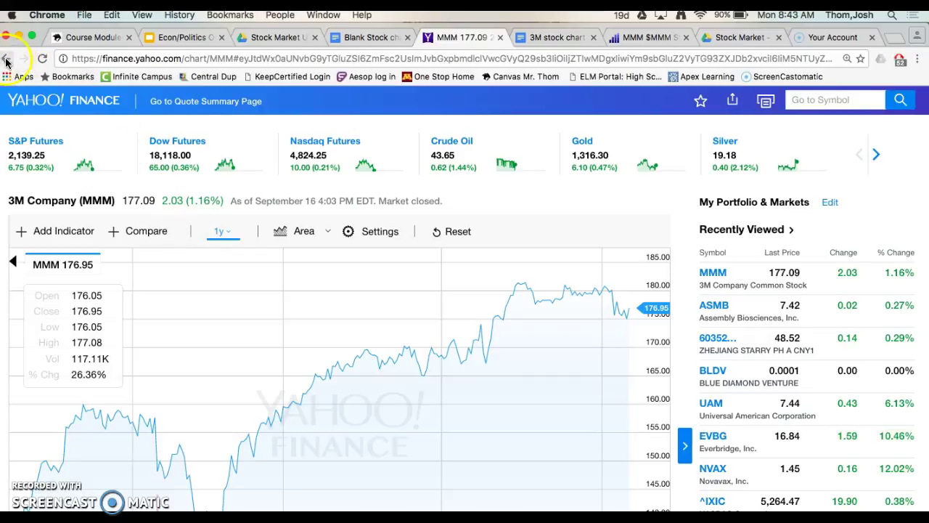
left_click(198, 106)
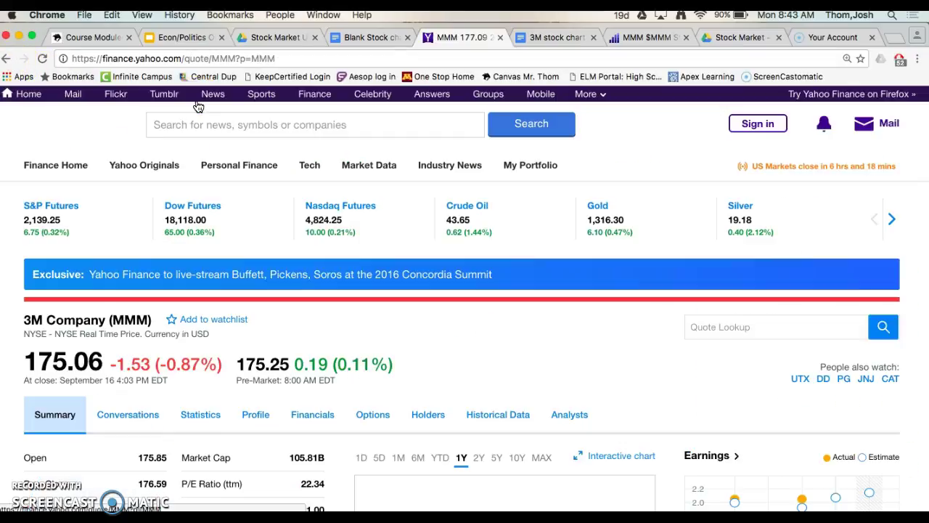
scroll(516, 383, "down", 5)
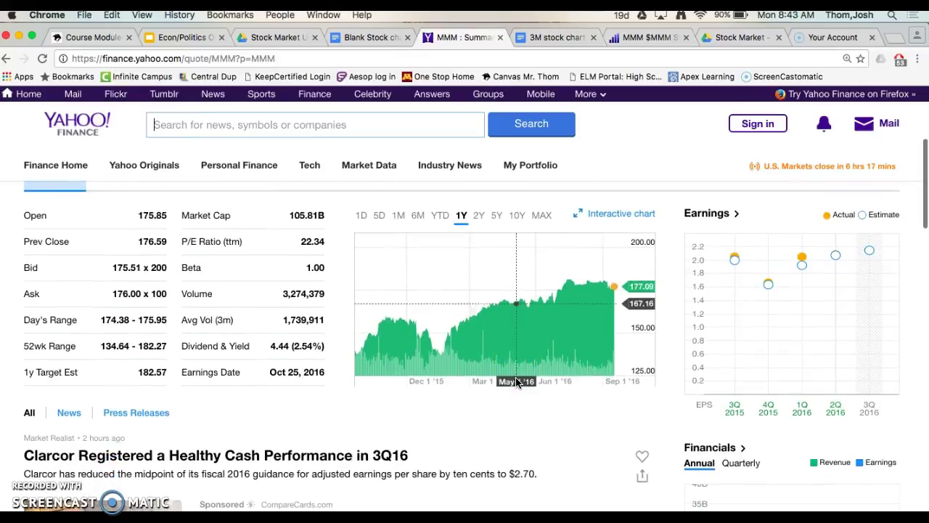
scroll(796, 327, "down", 7)
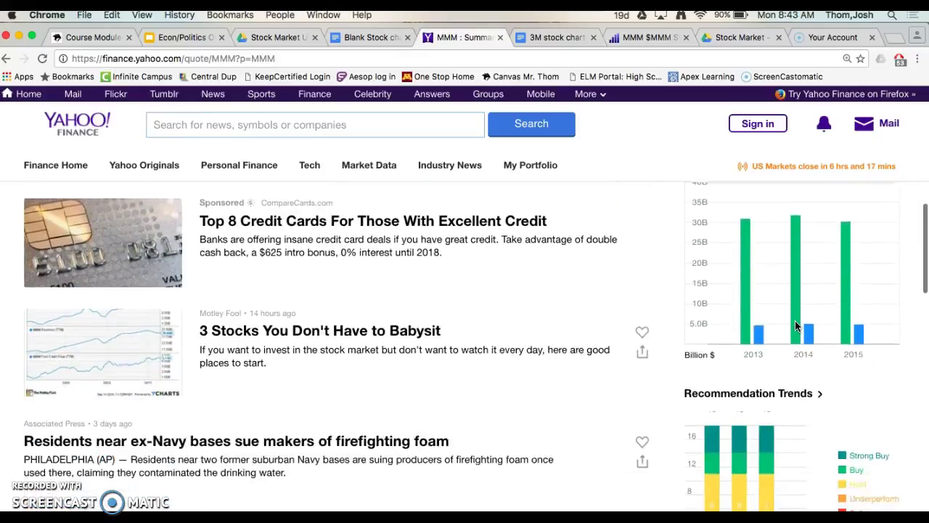
scroll(761, 301, "down", 3)
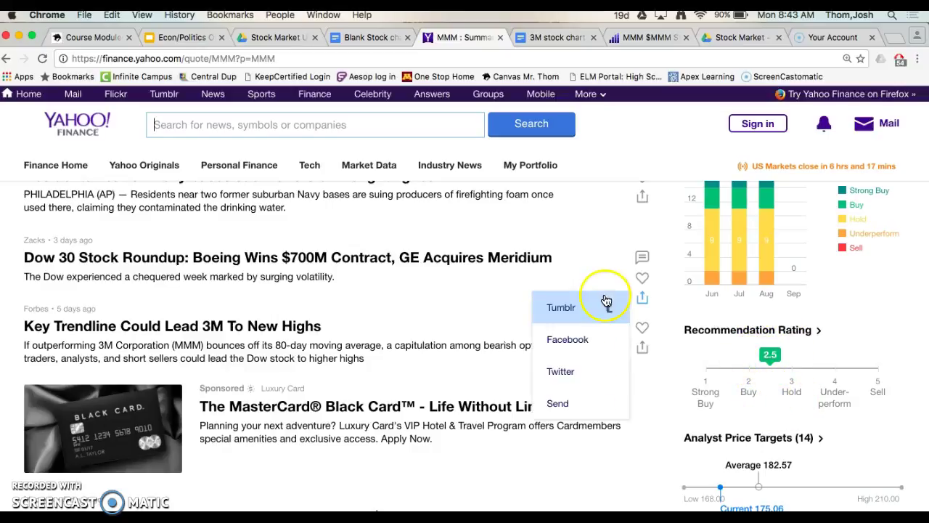
Step: Return to the 3M document and review the Recommendation Rating and Earnings estimate entries
left_click(560, 39)
scroll(419, 242, "down", 1)
scroll(419, 242, "down", 2)
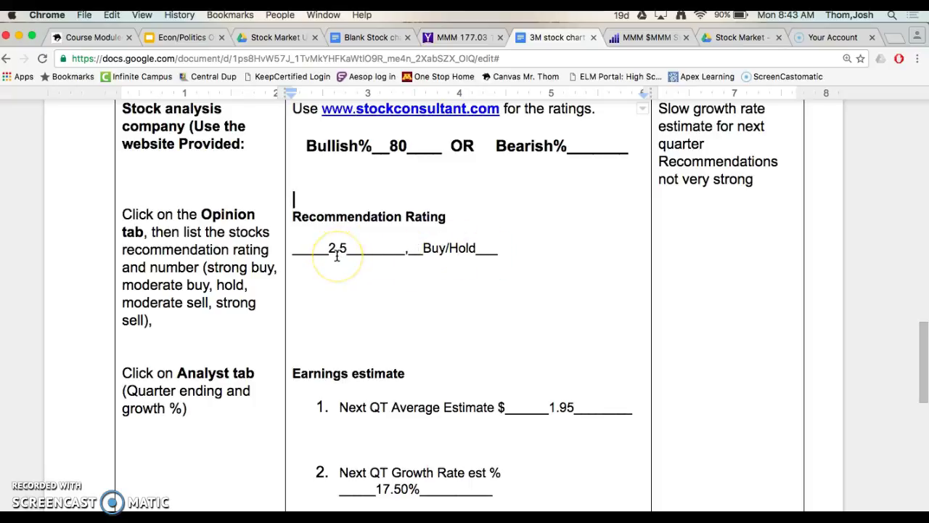
scroll(194, 336, "down", 5)
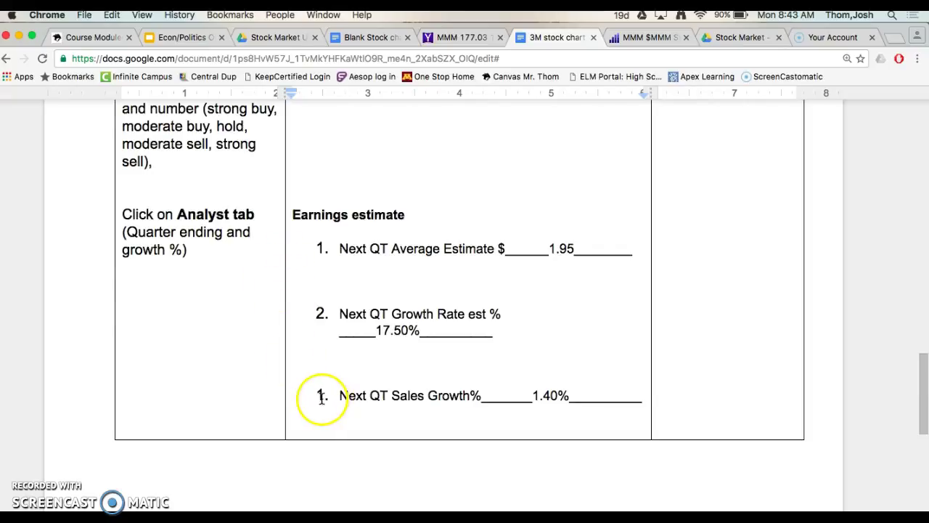
Step: Remove the list numbering from the Next QT Sales Growth% line and number it "3." as plain text
type("3")
key("BackSpace")
key("BackSpace")
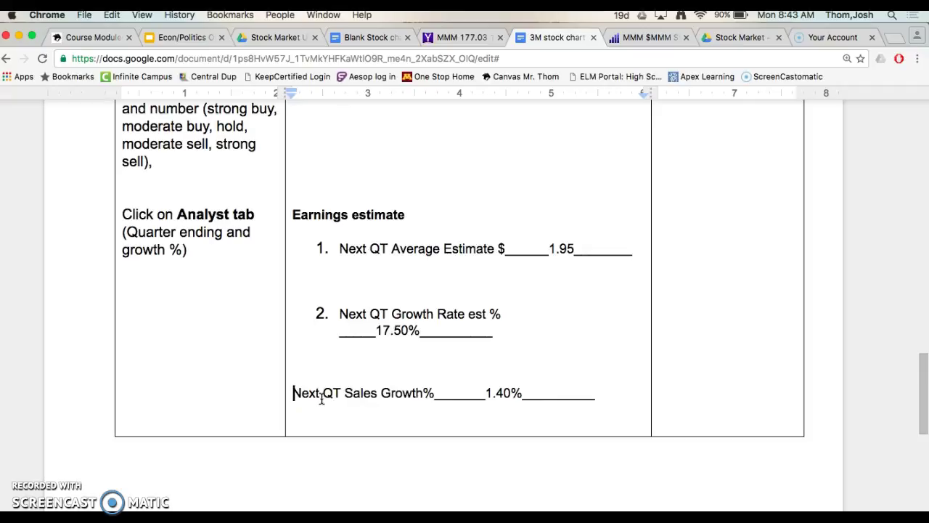
key("ctrl+z")
scroll(368, 321, "down", 5)
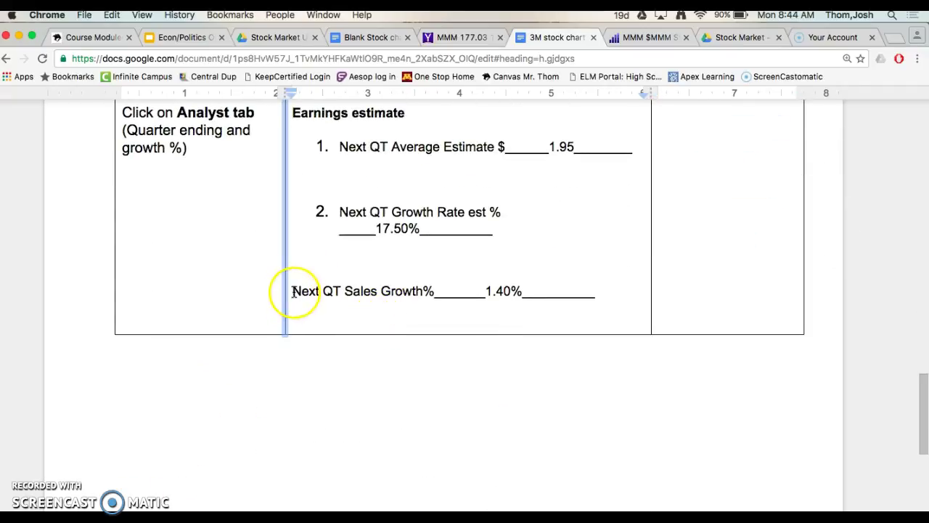
left_click(293, 291)
type("3.")
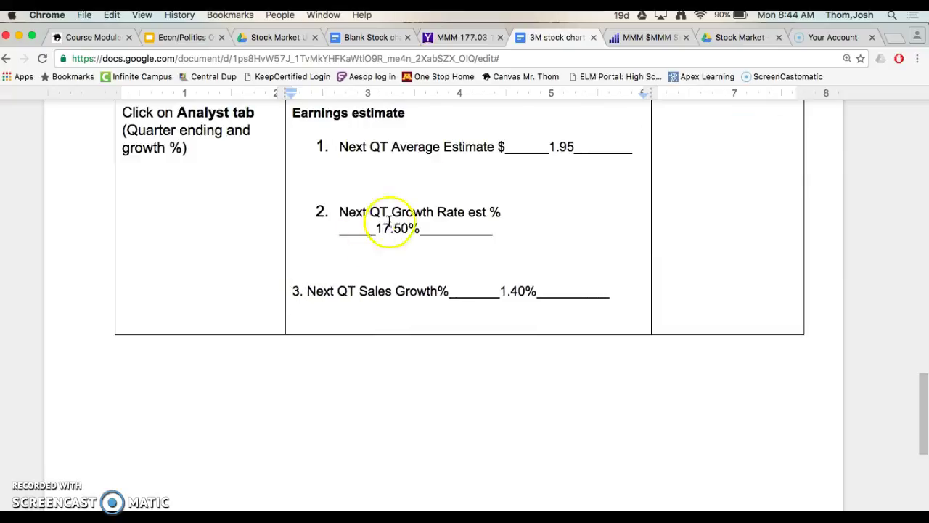
Step: Open 3M's Analysts page on Yahoo Finance and compare its Earnings Estimate table with the 3M document's Earnings estimate entries
scroll(431, 184, "up", 1)
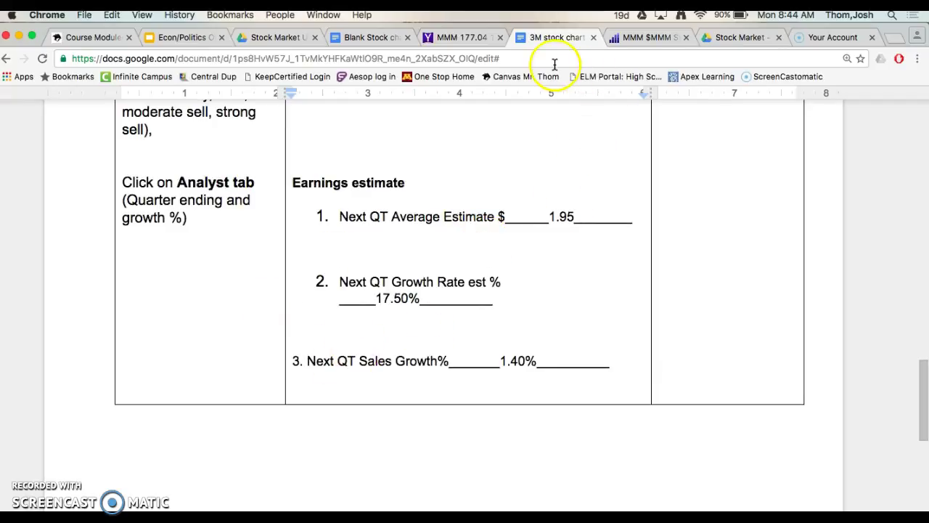
left_click(463, 40)
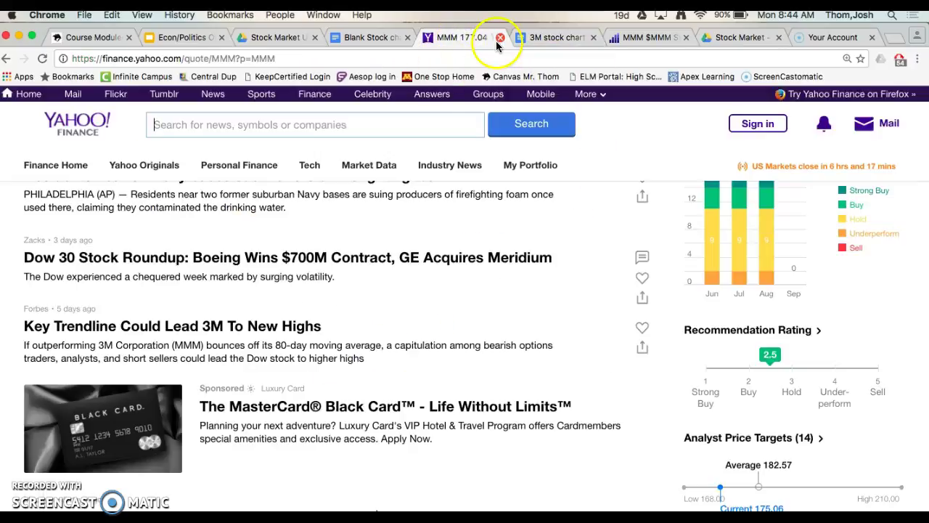
scroll(210, 256, "up", 15)
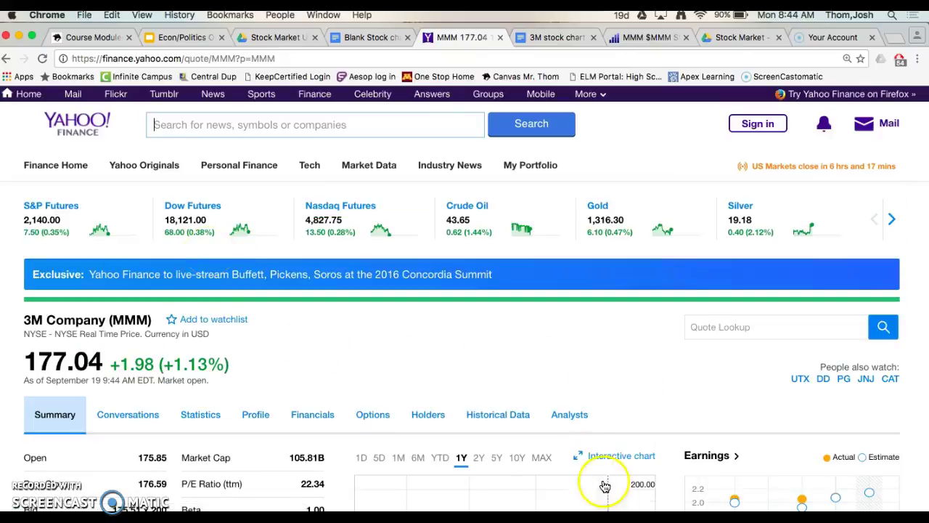
left_click(560, 419)
scroll(422, 392, "down", 4)
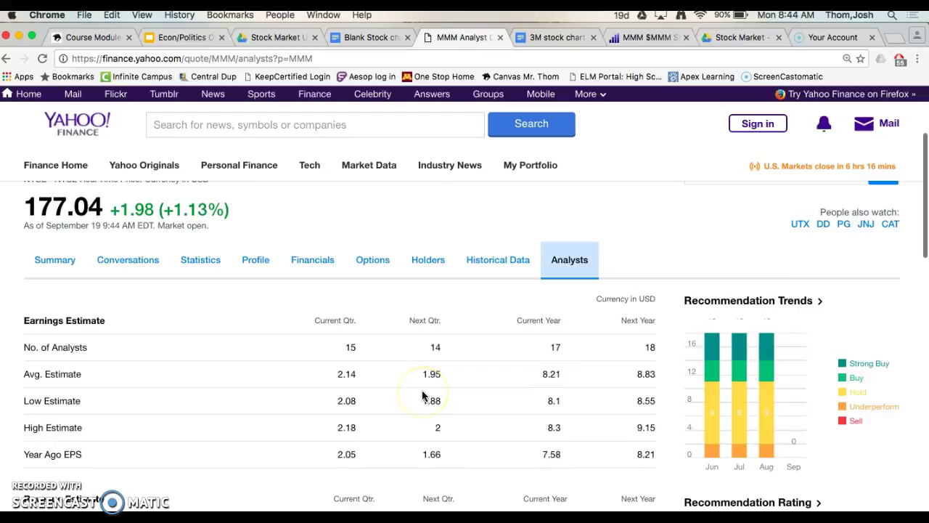
scroll(154, 361, "down", 3)
scroll(155, 361, "up", 3)
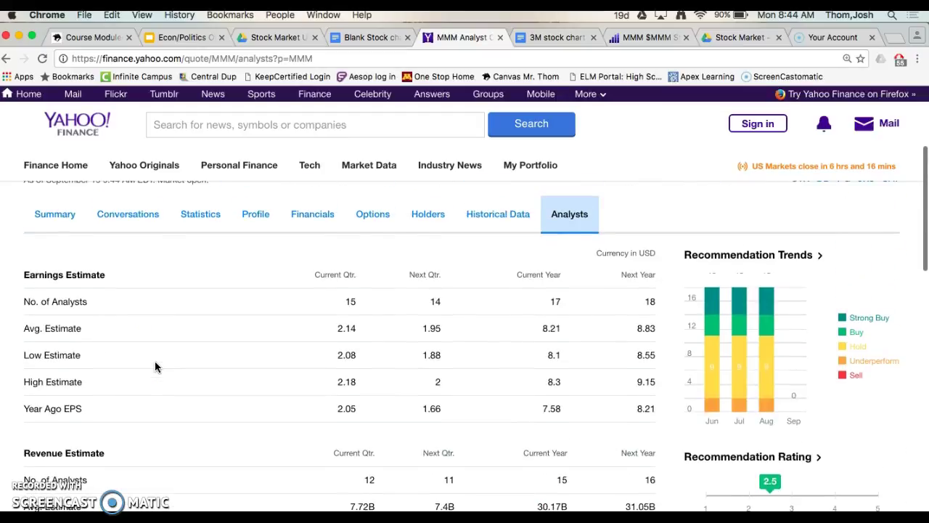
left_click(560, 37)
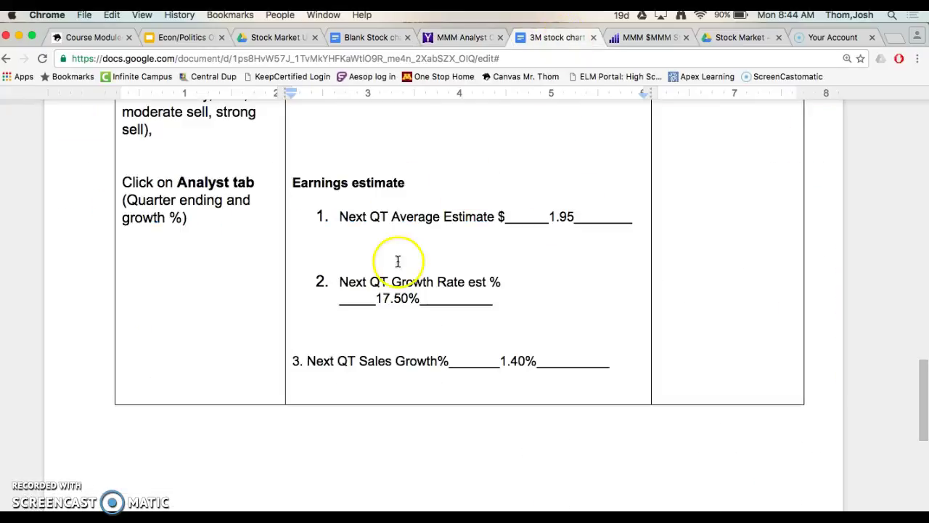
left_click(466, 37)
scroll(90, 349, "down", 1)
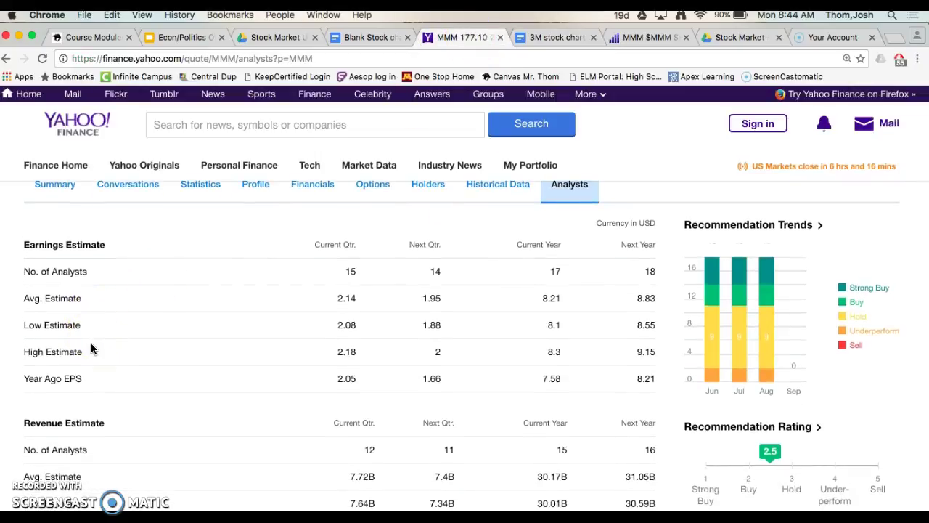
scroll(90, 347, "down", 1)
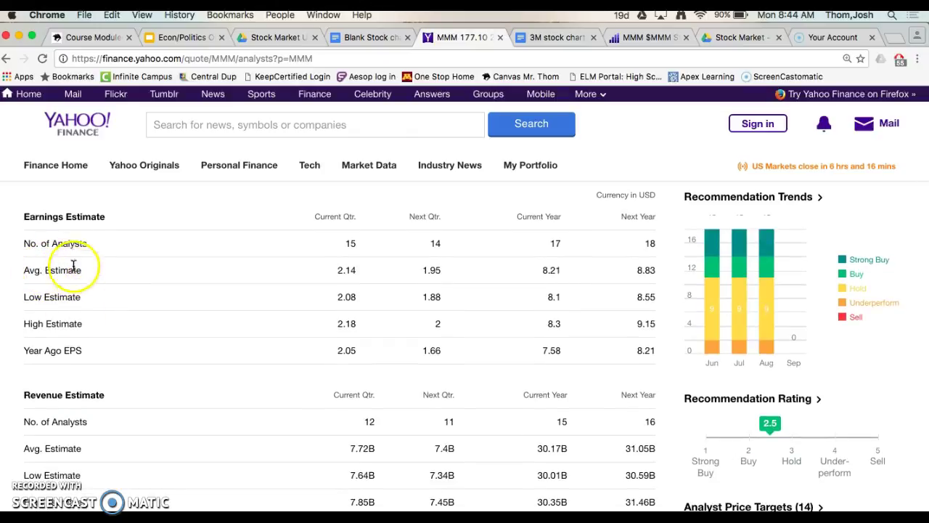
Step: Highlight the next-quarter Avg. Estimate in the Earnings Estimate table and the matching Next QT Average Estimate line in the 3M document
triple_click(39, 268)
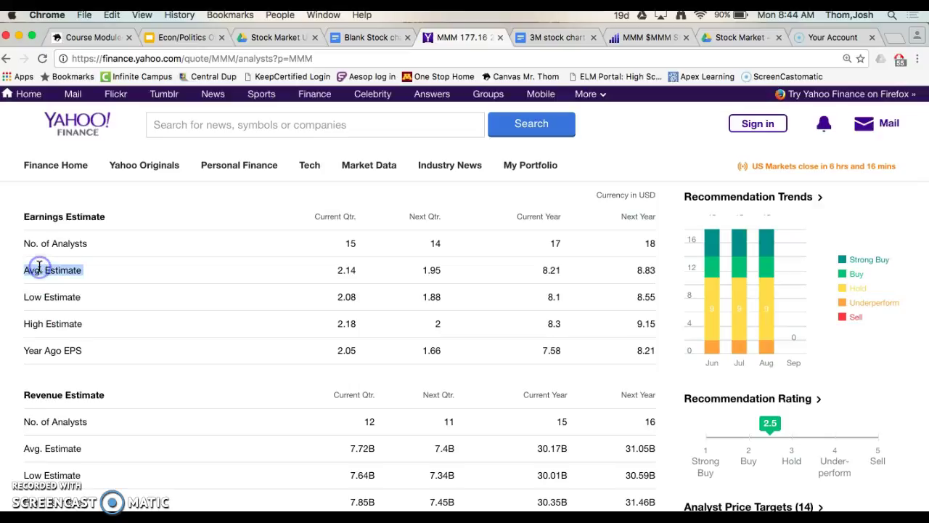
left_click(420, 217)
double_click(432, 271)
left_click(559, 37)
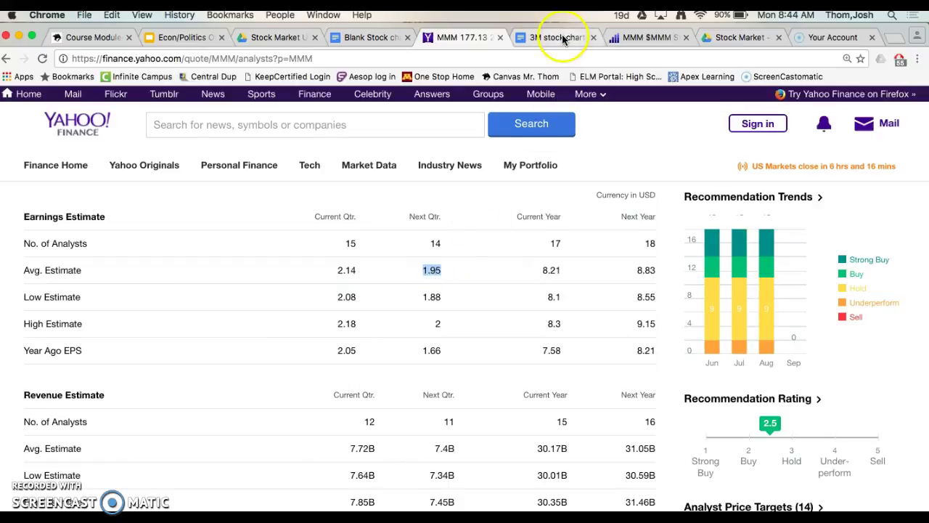
triple_click(561, 214)
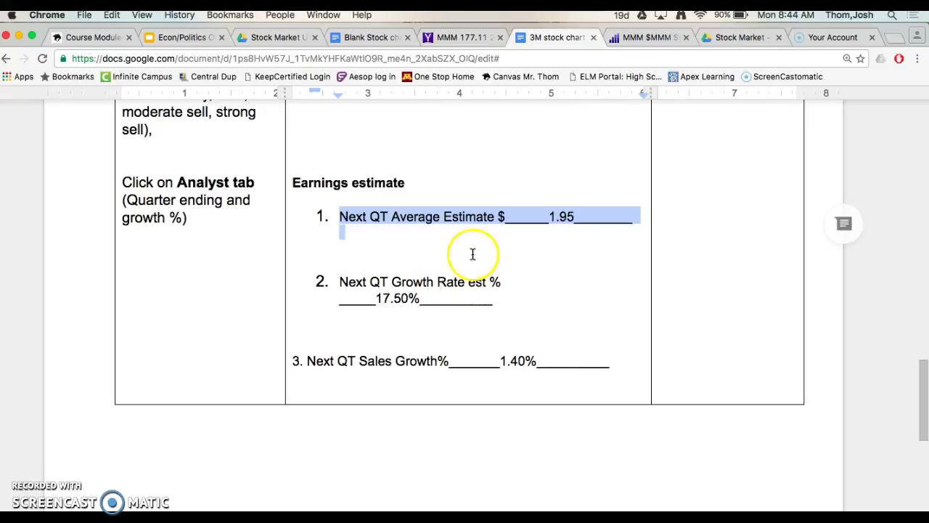
Step: Return to Yahoo Finance's Analysts page and highlight MMM's Next Qtr. value in the Growth Estimates table
left_click(472, 32)
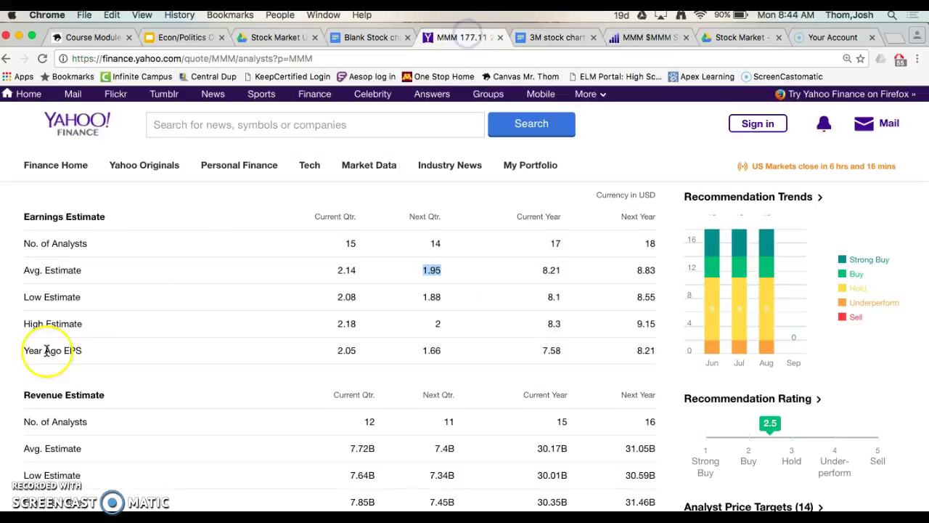
scroll(46, 351, "down", 1)
scroll(46, 351, "down", 10)
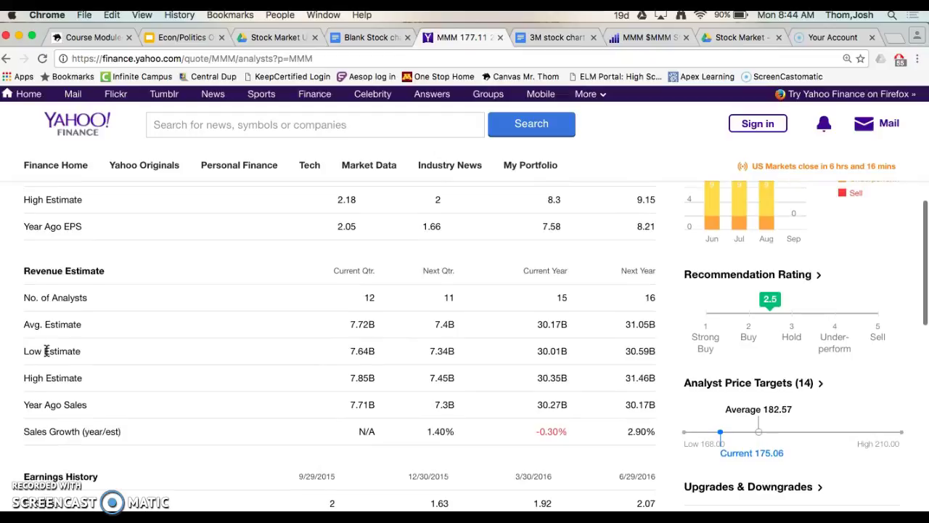
scroll(46, 351, "down", 9)
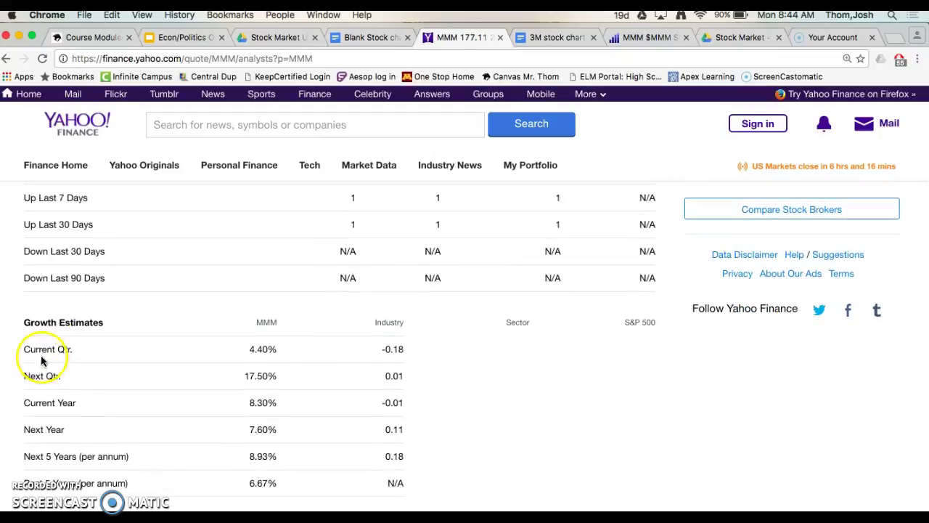
double_click(43, 322)
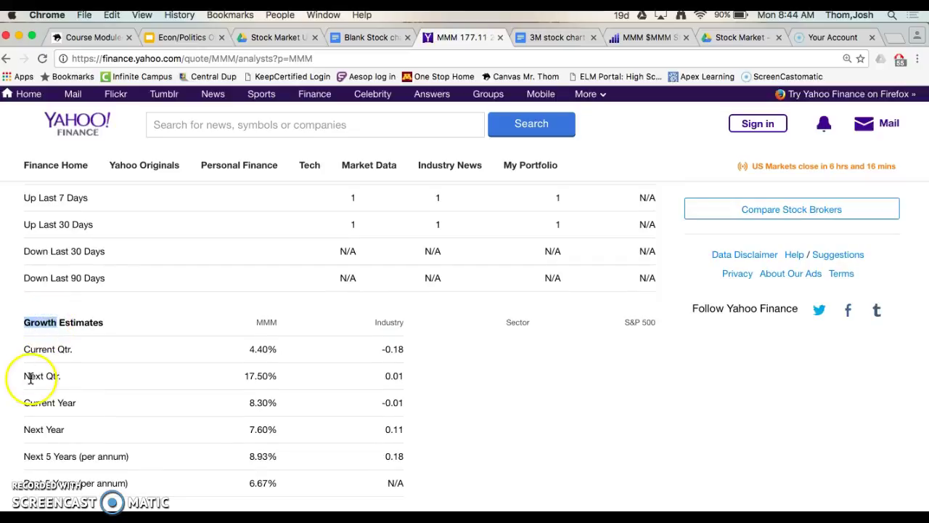
double_click(263, 375)
left_click(268, 320)
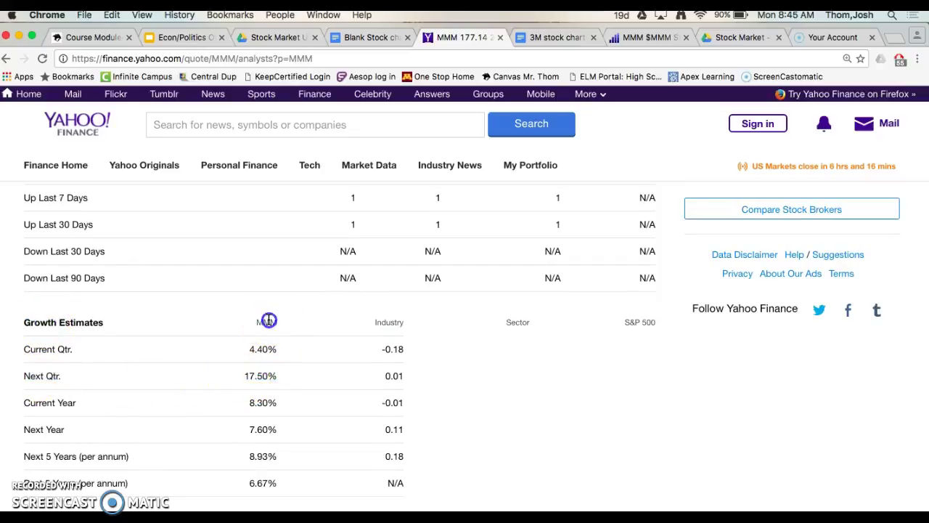
left_click(391, 321)
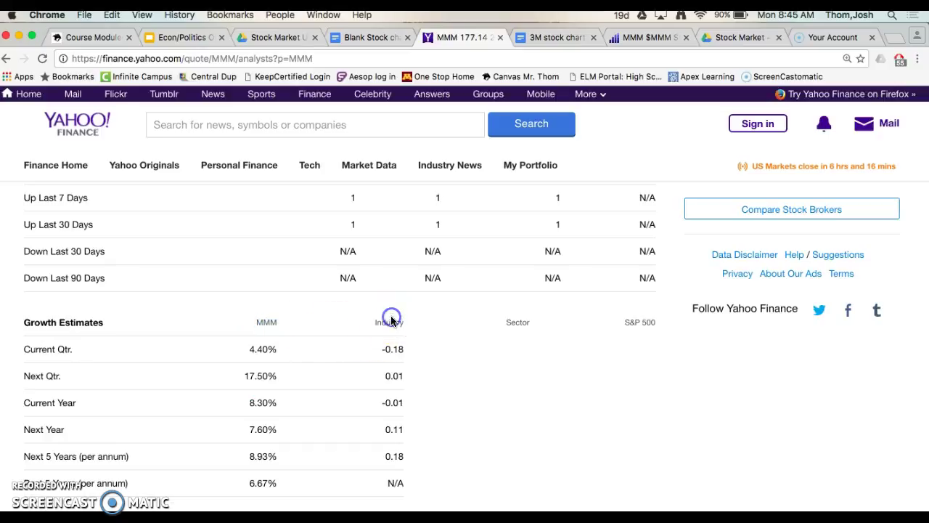
double_click(262, 374)
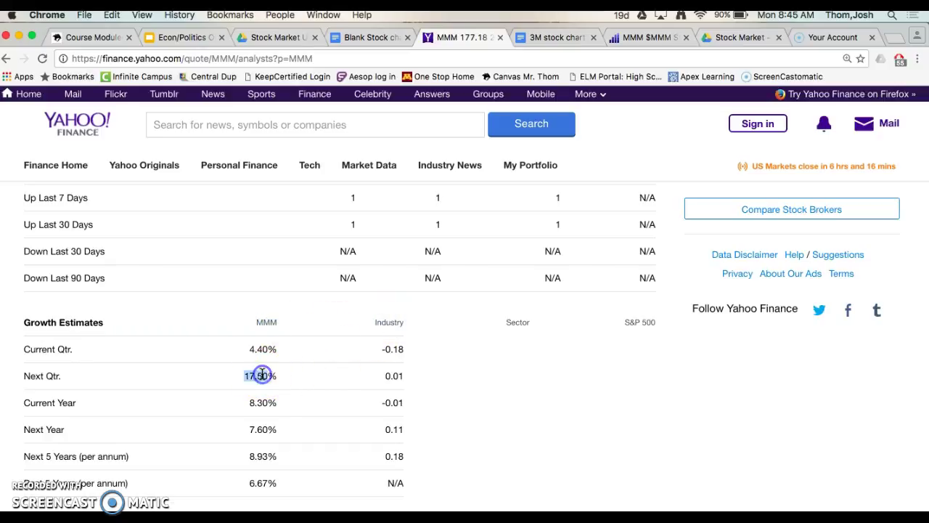
Step: Return to the 3M document and point out the Next QT Growth Rate and Next QT Sales Growth% entries
left_click(542, 41)
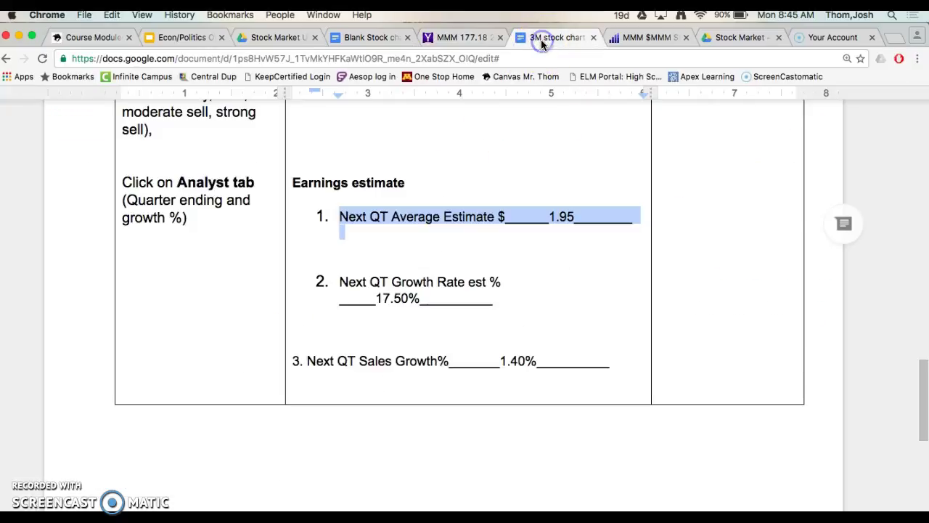
left_click(396, 297)
left_click(340, 363)
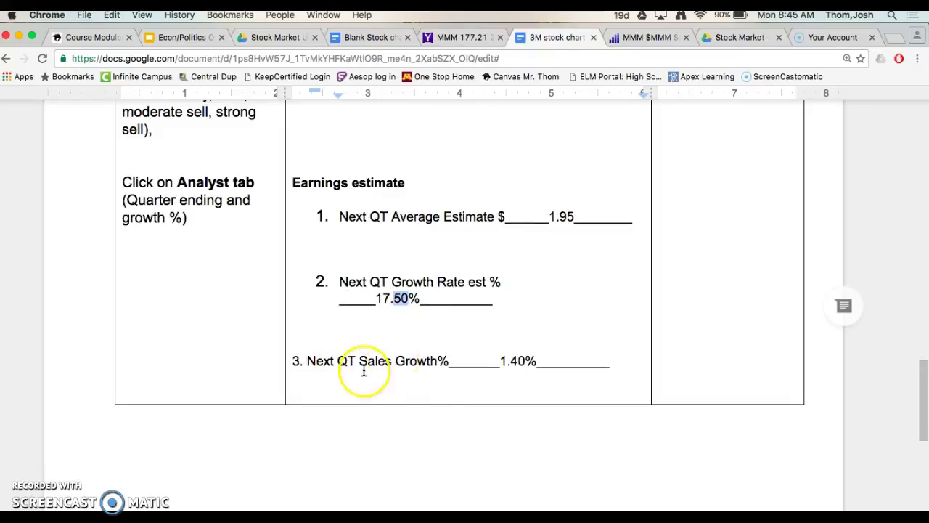
Step: Go back to Yahoo Finance's Analysts page and highlight the Sales Growth (year/est) row label in the Revenue Estimate table
left_click(462, 37)
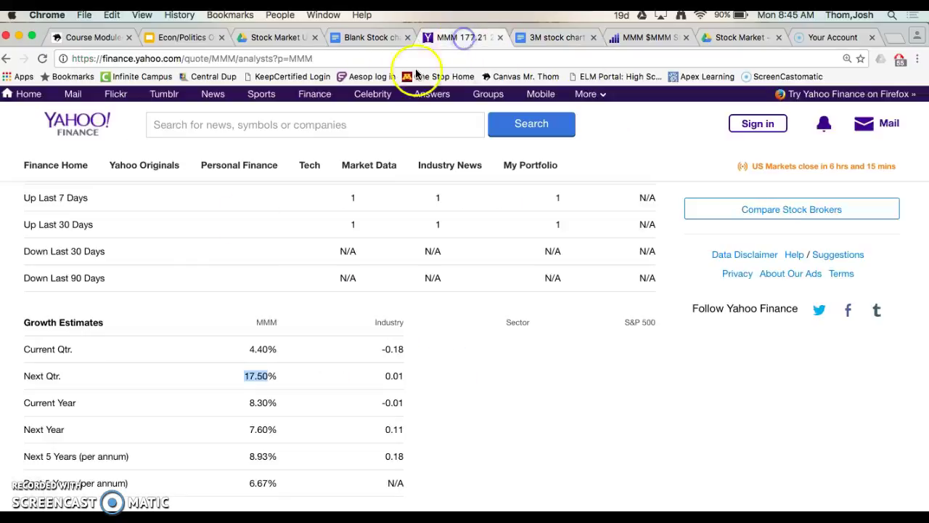
scroll(150, 294, "up", 5)
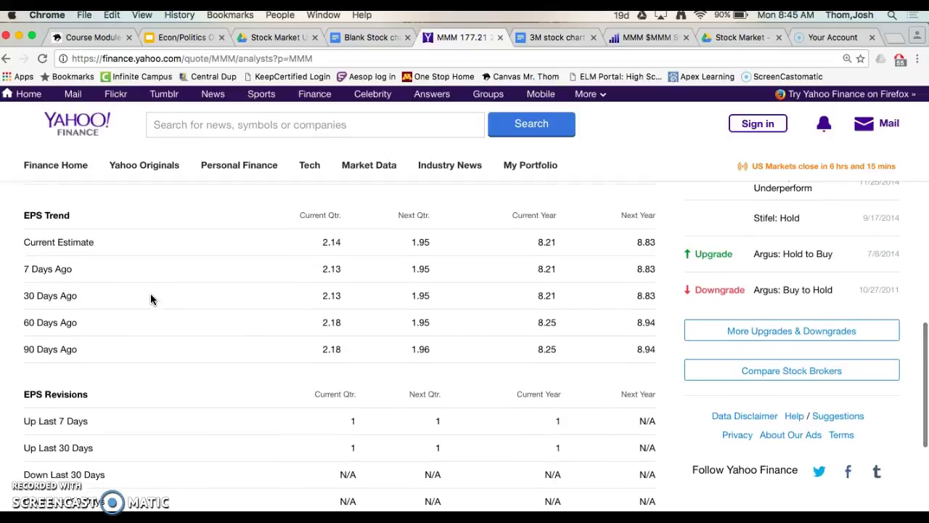
scroll(151, 298, "up", 6)
scroll(150, 293, "up", 2)
double_click(40, 332)
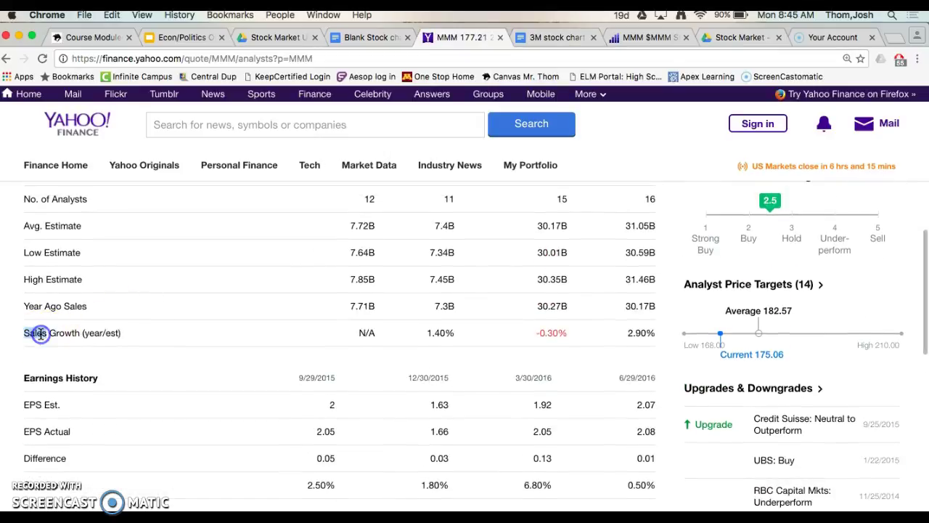
Step: Highlight the Current Qtr. and Next Qtr. values of the Sales Growth (year/est) row in the Revenue Estimate table
scroll(40, 333, "up", 2)
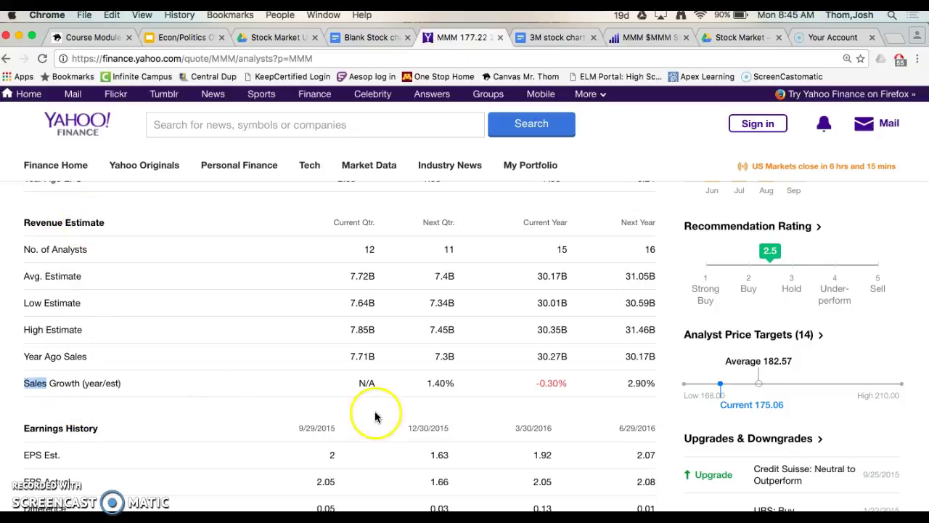
left_click(437, 384)
double_click(437, 384)
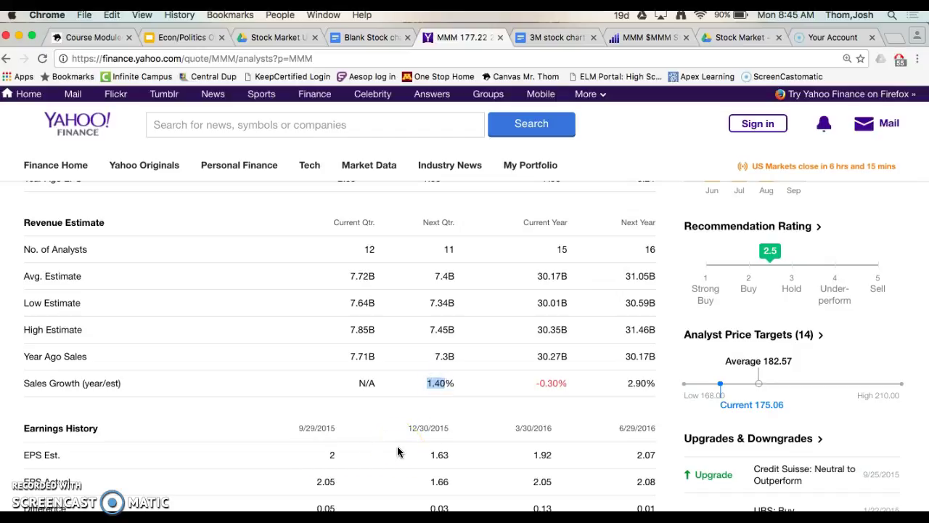
left_click(365, 383)
left_click(366, 382)
left_click(365, 383)
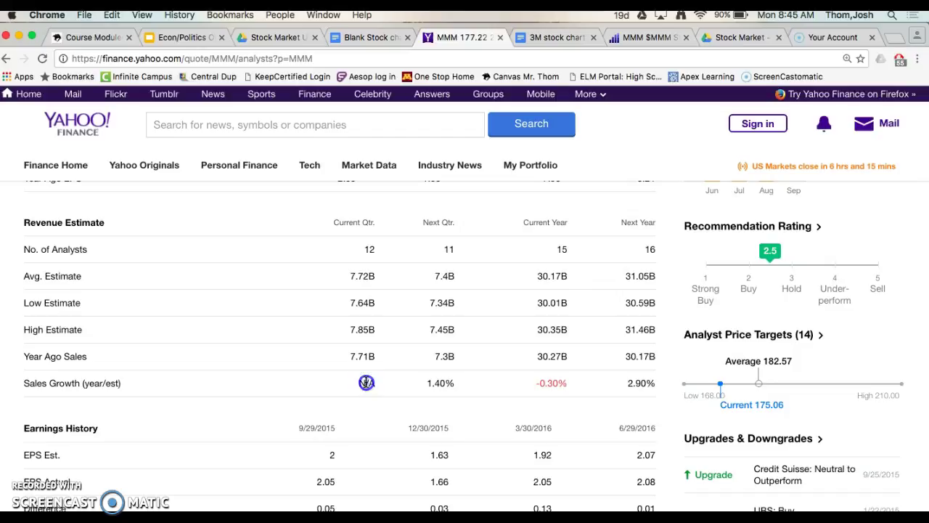
left_click_drag(366, 382, 453, 387)
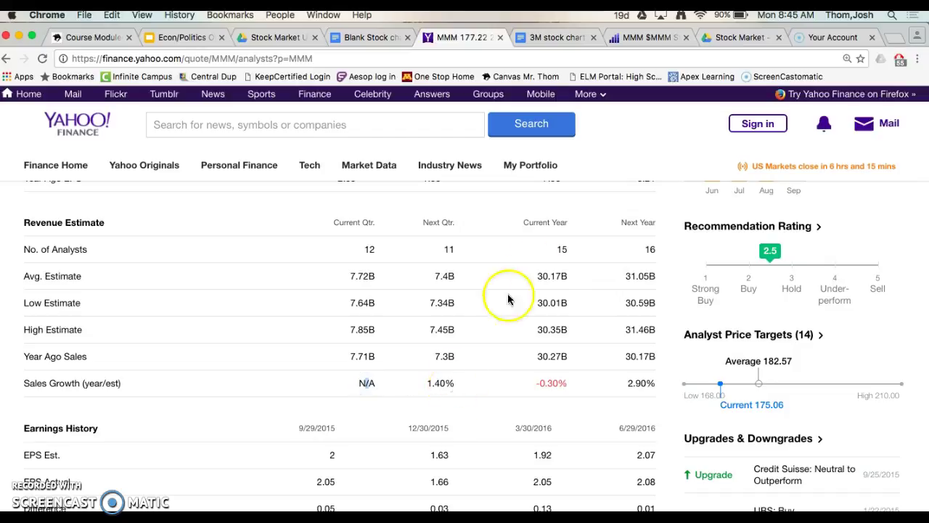
double_click(441, 381)
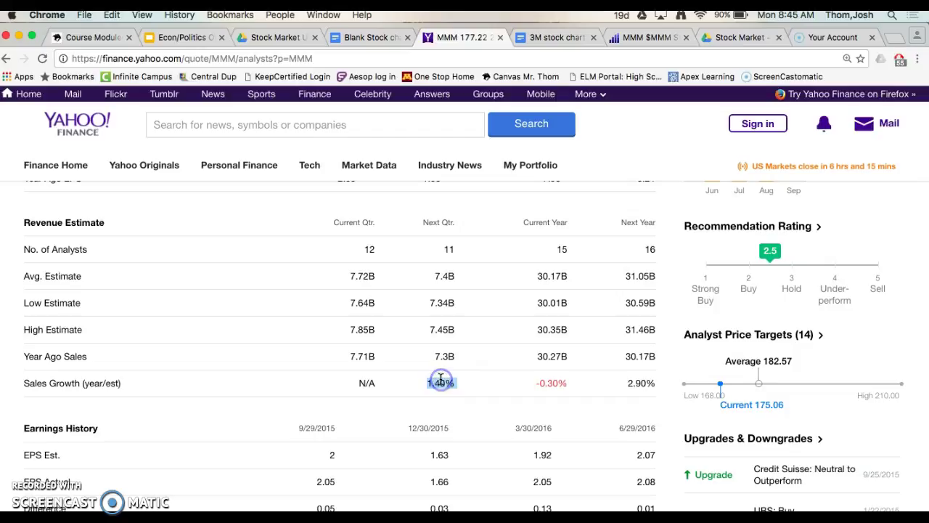
Step: Return to the 3M document, check the Next QT Sales Growth% entry and point out the written comments beside the stock analysis section
left_click(563, 40)
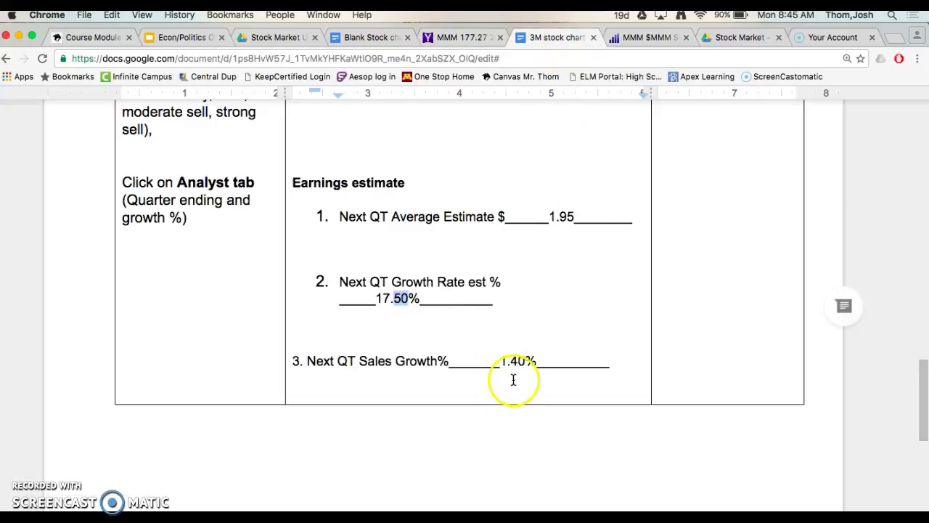
scroll(408, 308, "up", 3)
scroll(408, 308, "up", 3)
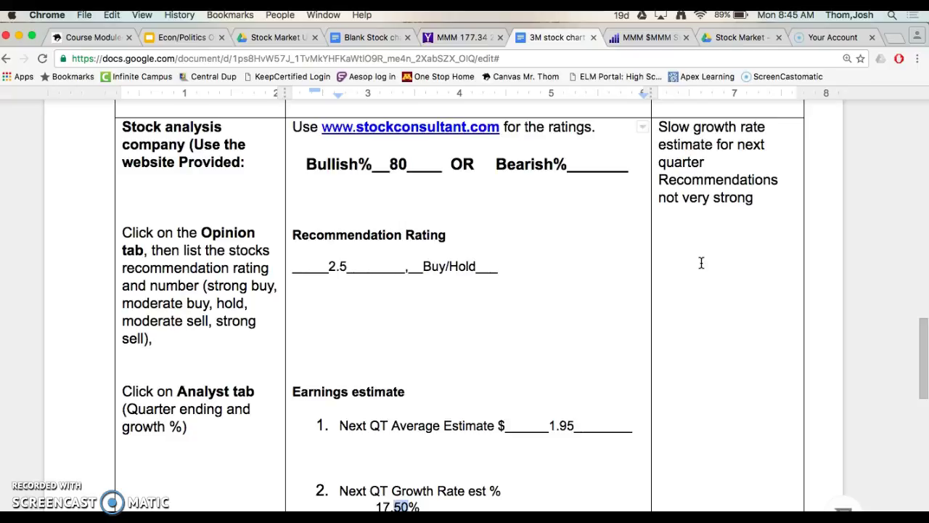
left_click(693, 127)
left_click(773, 133)
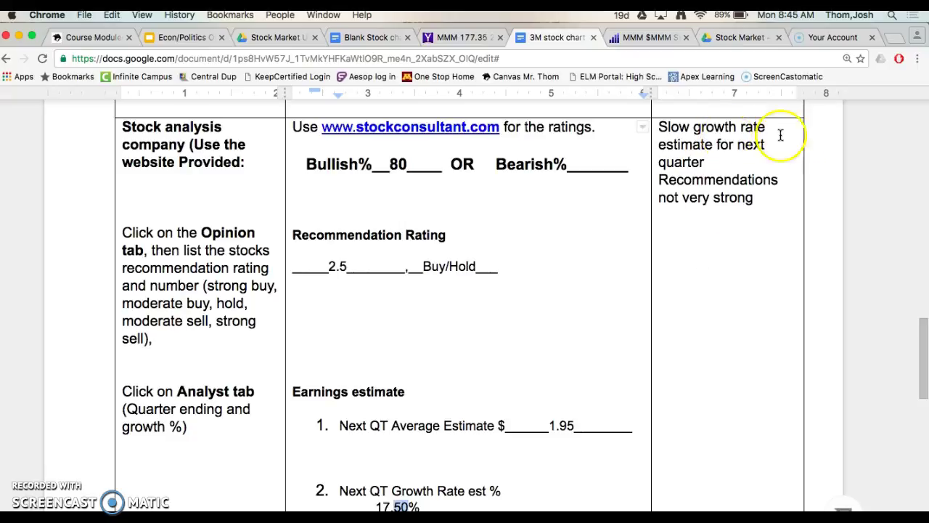
left_click(689, 156)
left_click(706, 204)
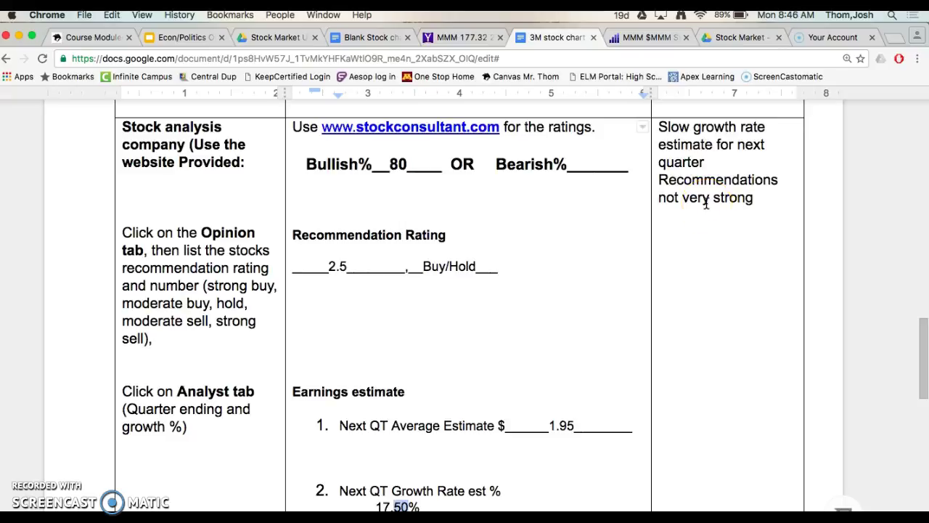
Step: Review the completed 3M worksheet, covering the earnings estimates, the numbered indicators, the interactive chart values and the StockConsultant ratings
left_click(622, 270)
scroll(622, 270, "up", 1)
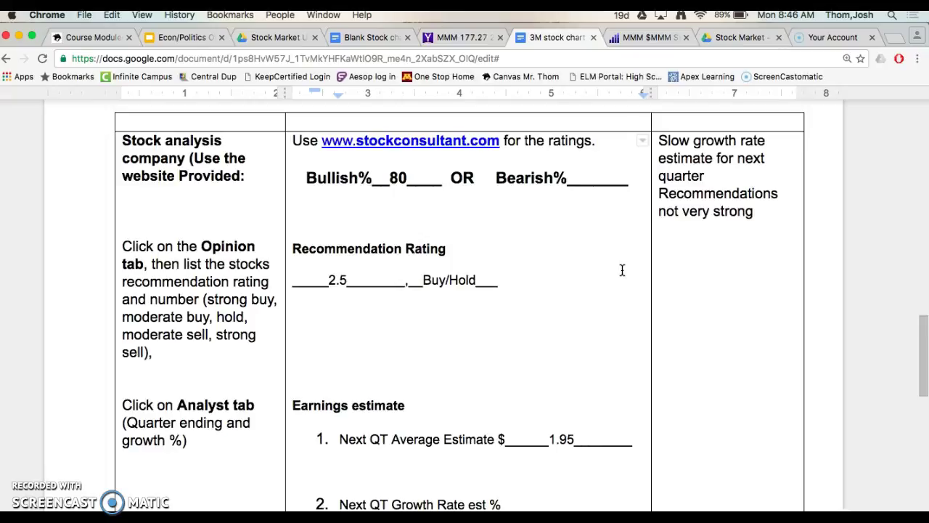
scroll(622, 270, "down", 5)
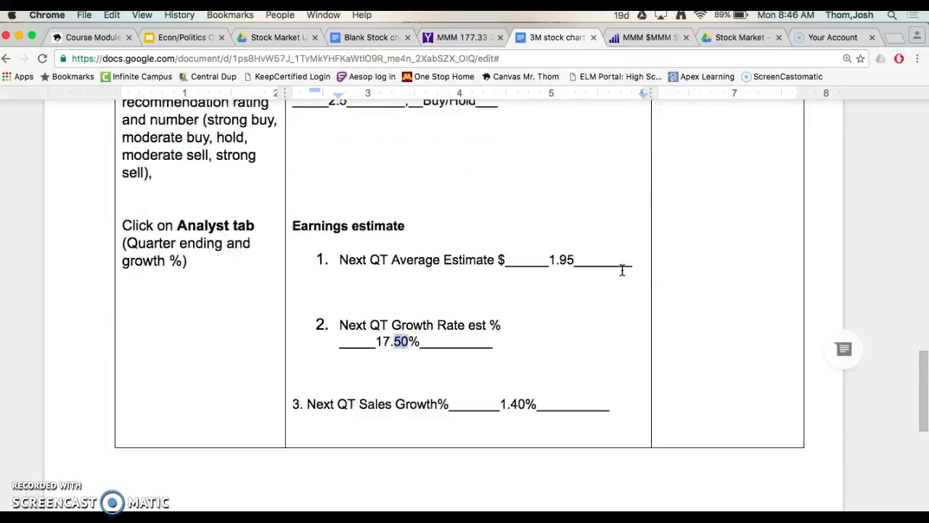
scroll(622, 270, "up", 2)
scroll(622, 270, "up", 10)
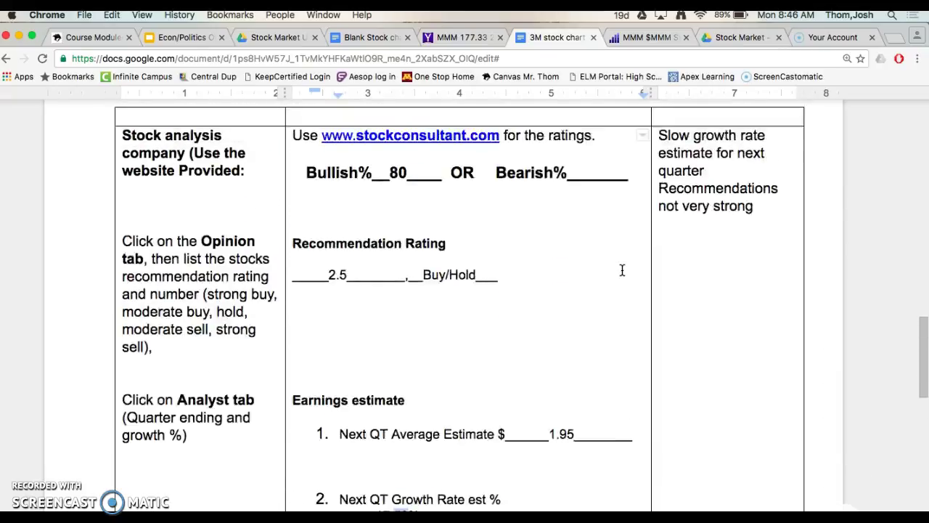
scroll(622, 270, "up", 3)
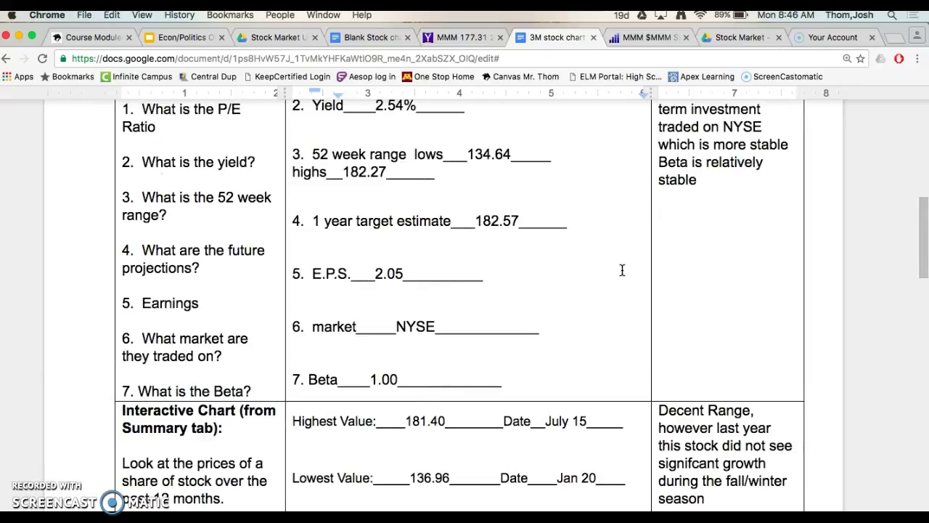
scroll(622, 270, "down", 10)
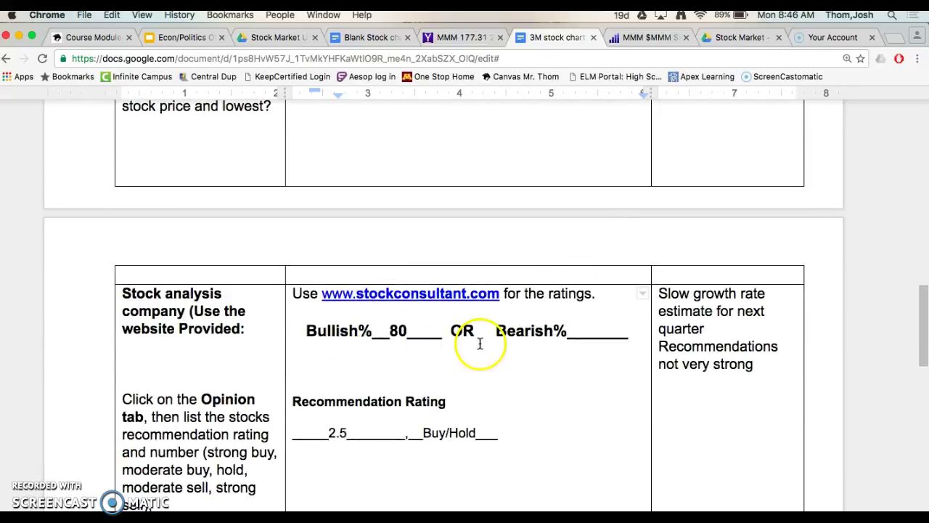